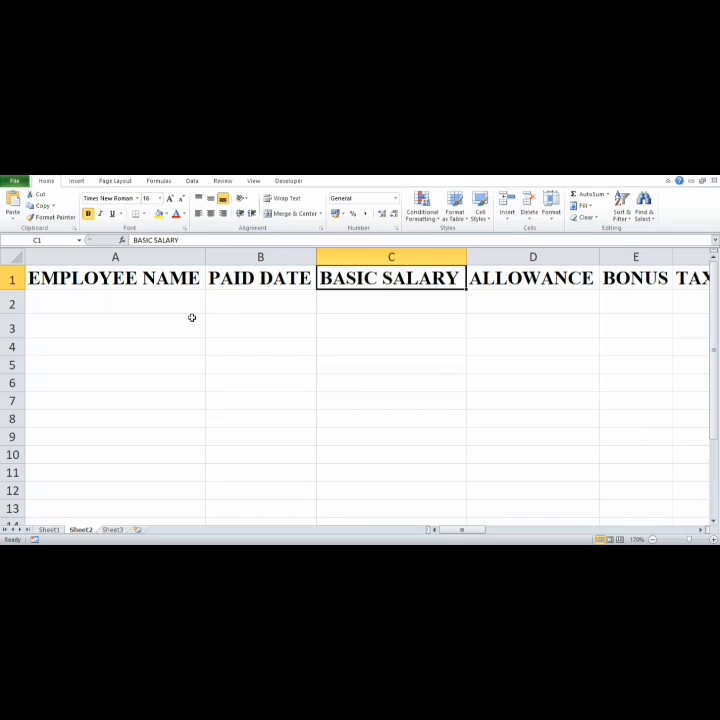
# Step: Review the payroll column headings in row 1, from Basic Salary through to Payment Status
pyautogui.press('Right')
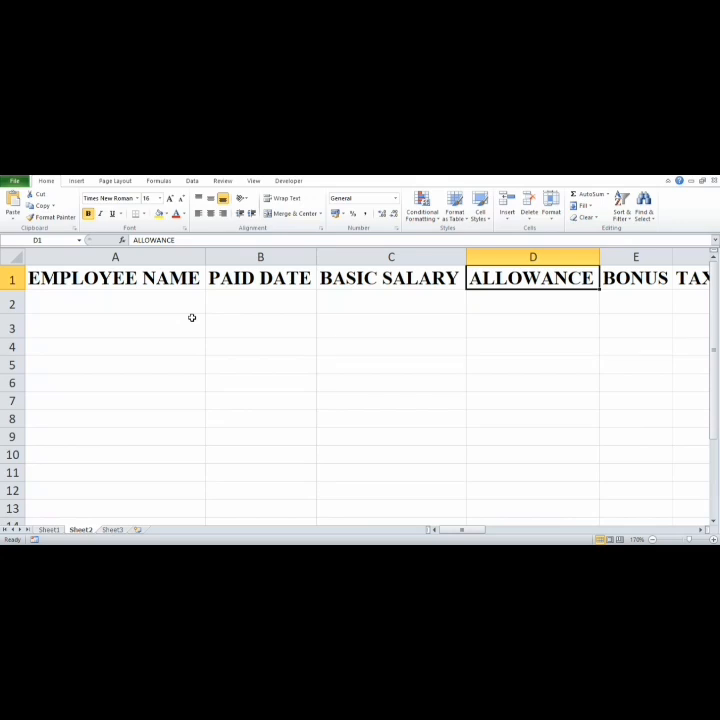
pyautogui.press('Right')
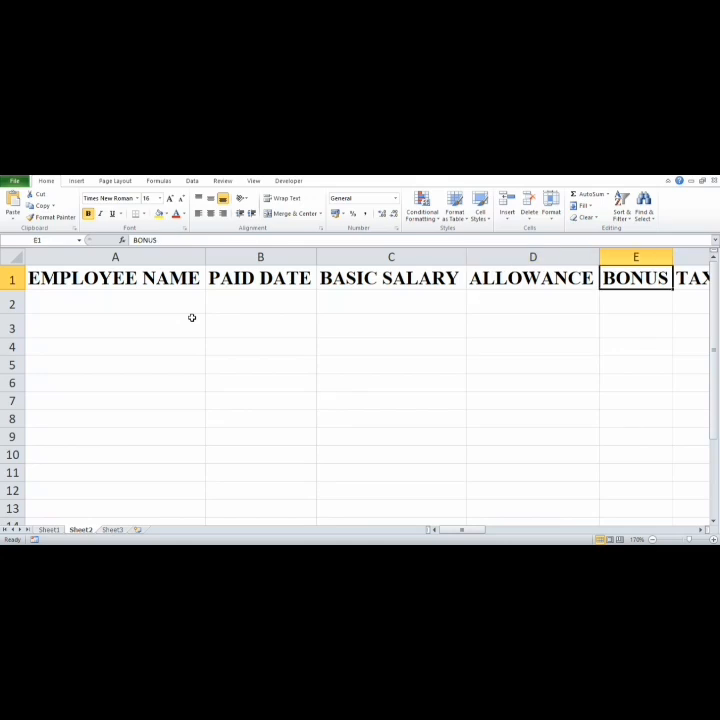
pyautogui.press('Right')
pyautogui.press('Left')
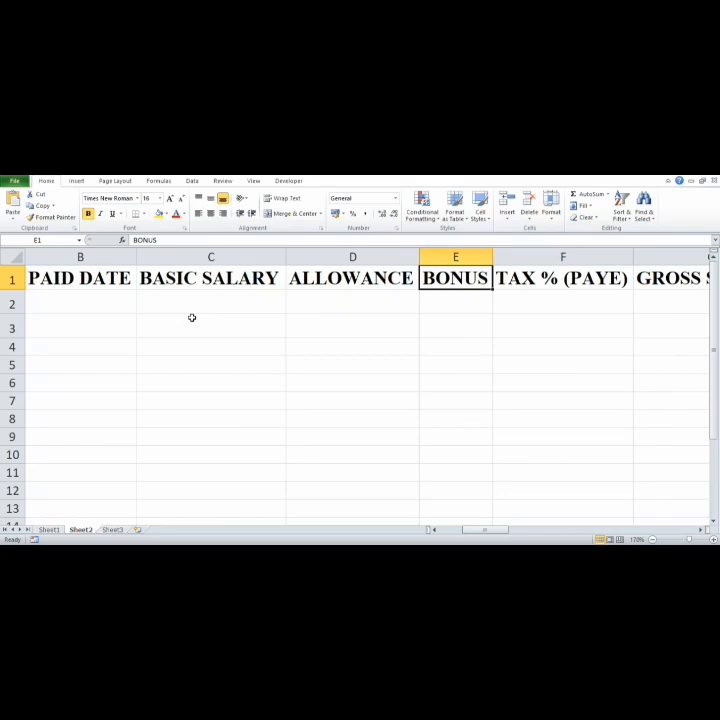
pyautogui.press('Right')
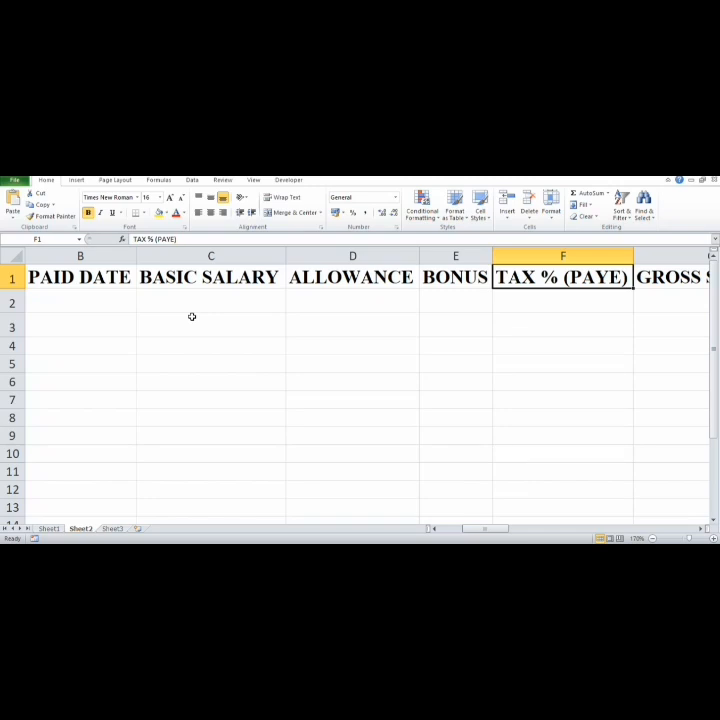
pyautogui.press('Right')
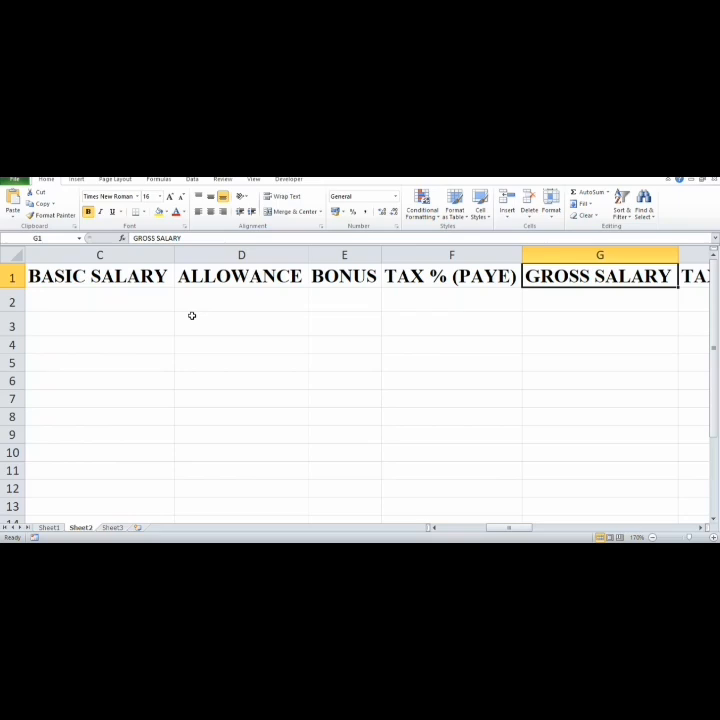
pyautogui.press('Right')
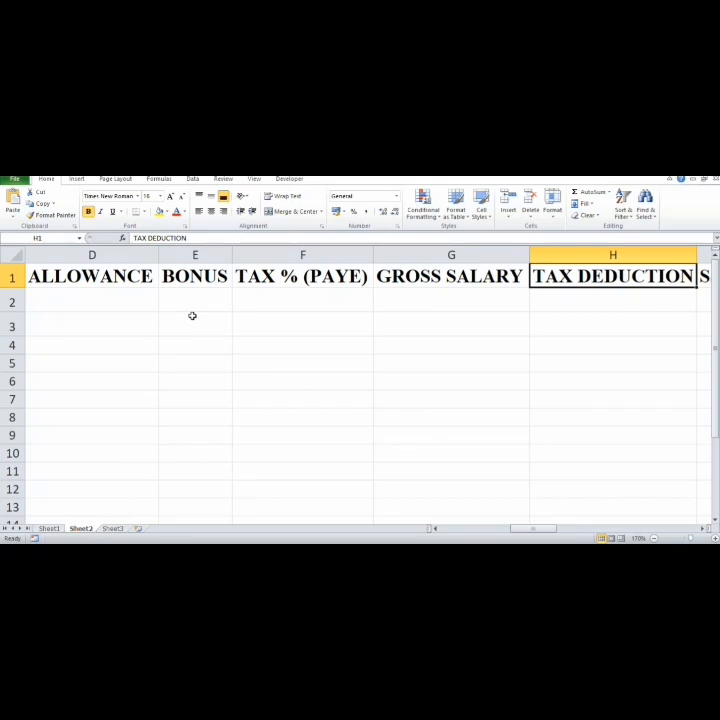
pyautogui.press('Right')
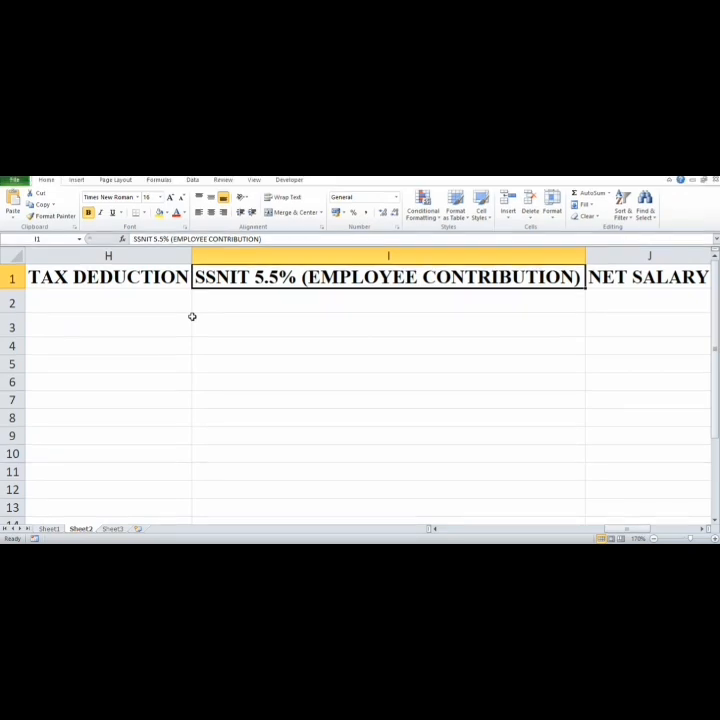
pyautogui.press('Right')
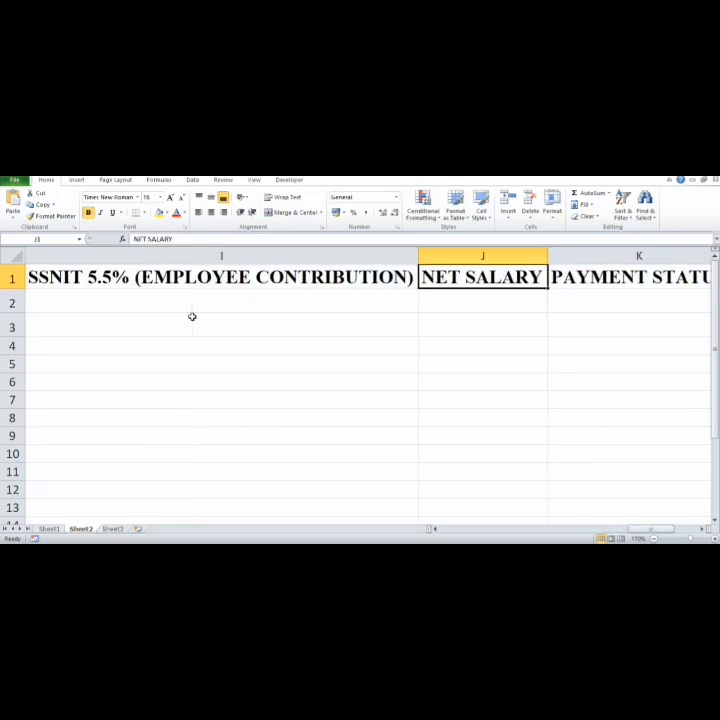
pyautogui.press('Right')
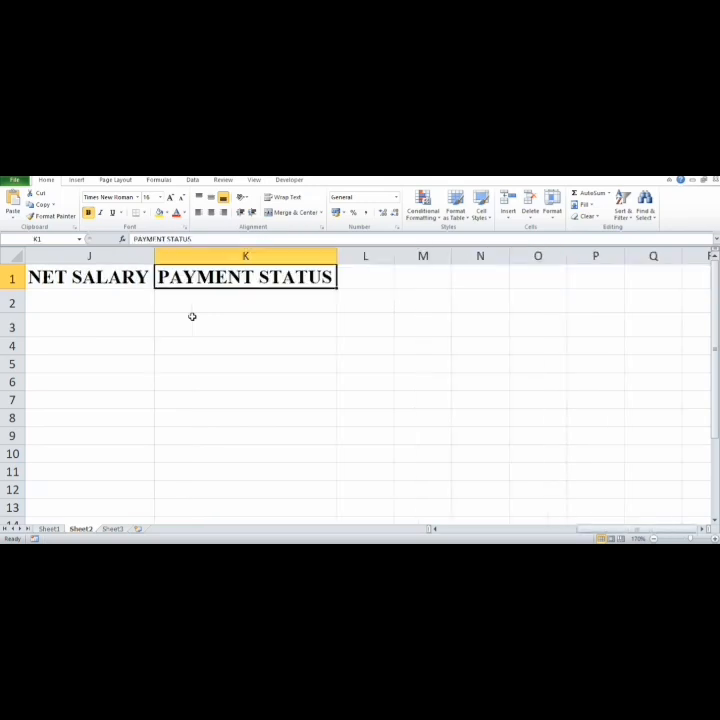
pyautogui.press('Left')
pyautogui.press('Left')
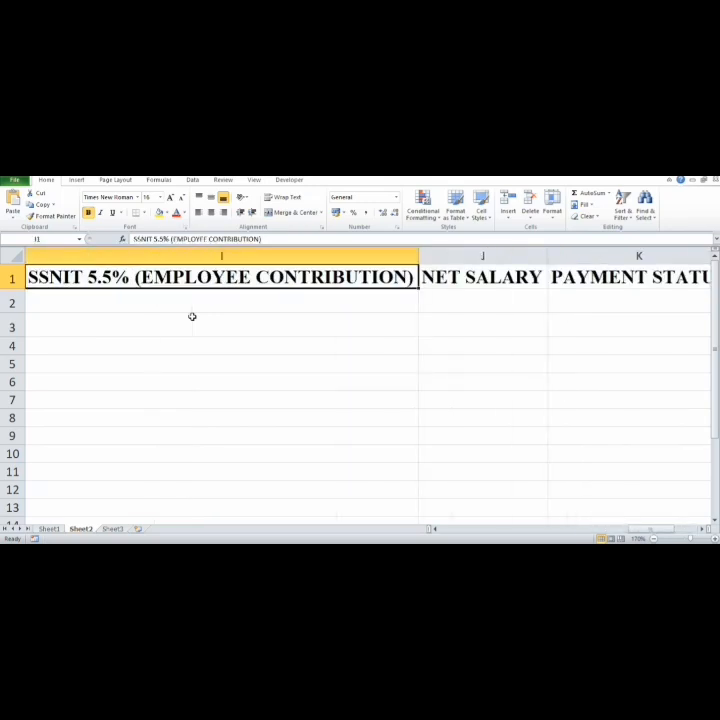
pyautogui.press('Right')
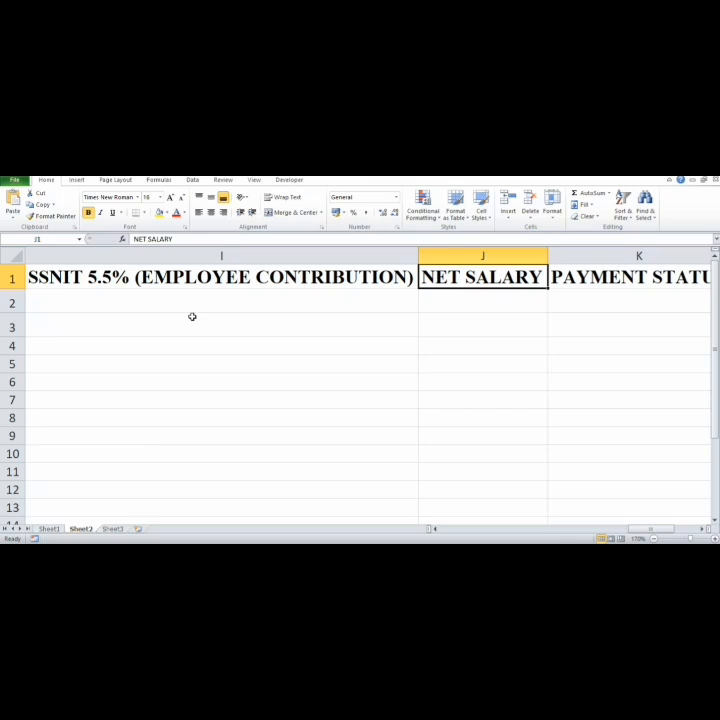
pyautogui.press('Right')
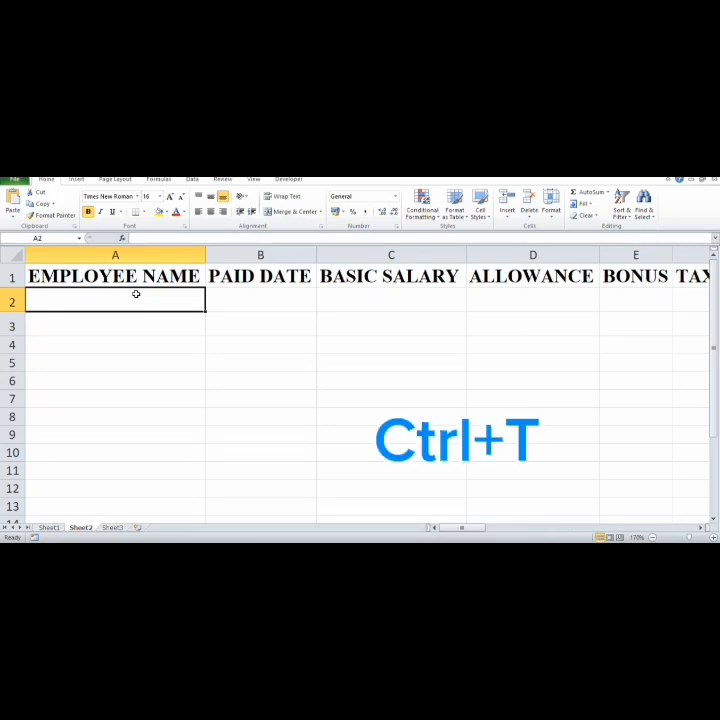
# Step: Convert the heading range A1:K1 into a table with headers and name the table PAYROLL
pyautogui.hotkey('ctrl', 't')
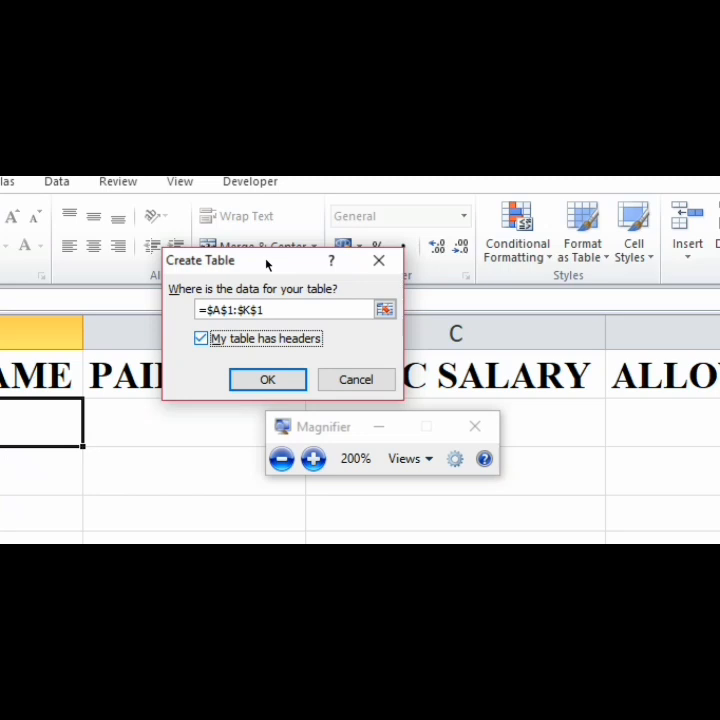
pyautogui.press('Return')
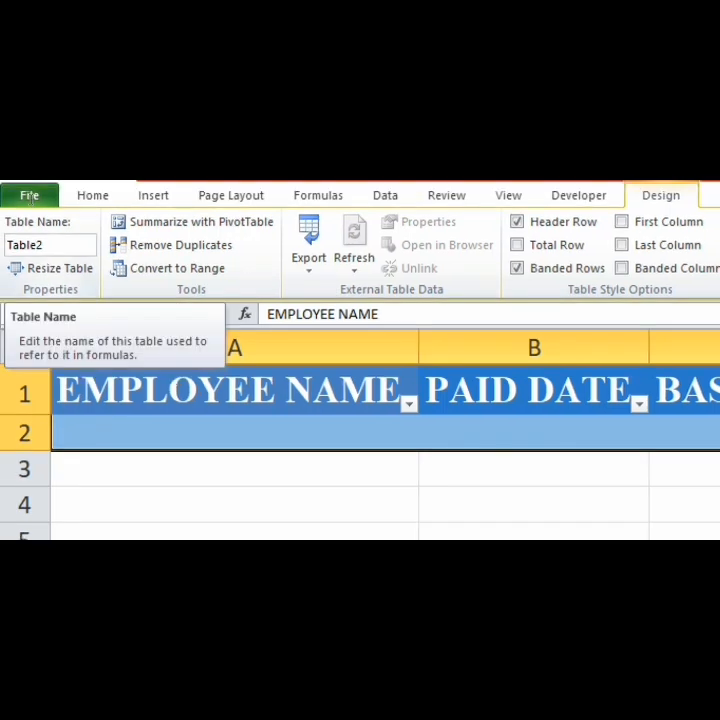
pyautogui.click(30, 228)
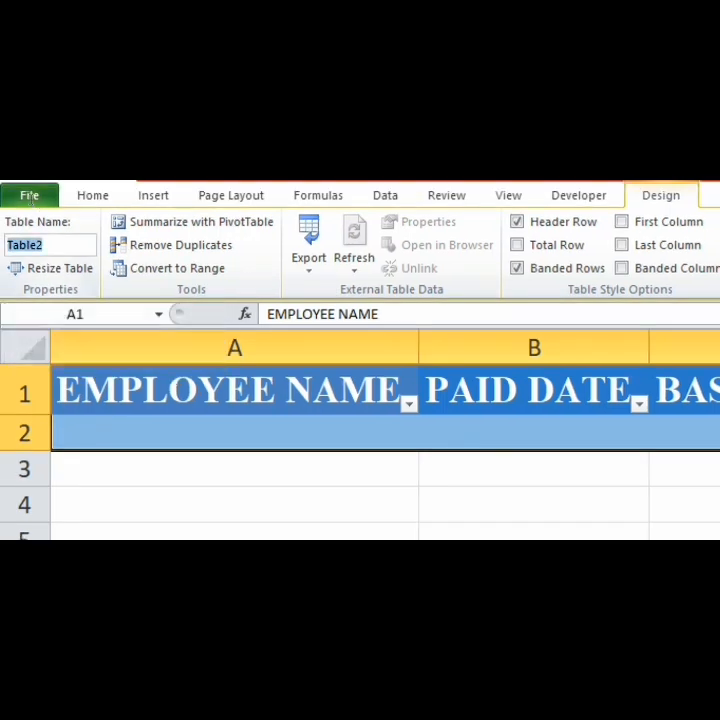
pyautogui.write('PAYR')
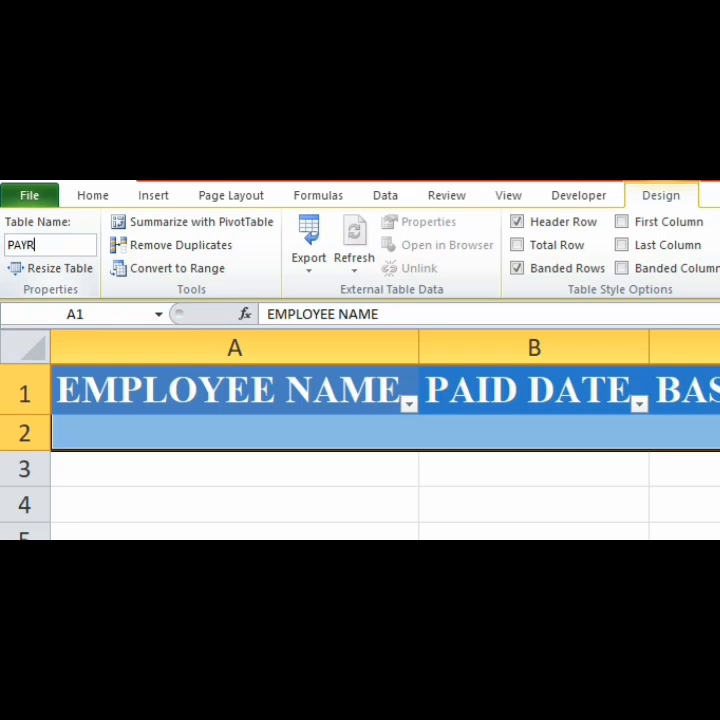
pyautogui.write('OLL')
# Step: Format the whole Paid Date column with the custom date format dd-mmm-yy
pyautogui.click(622, 370)
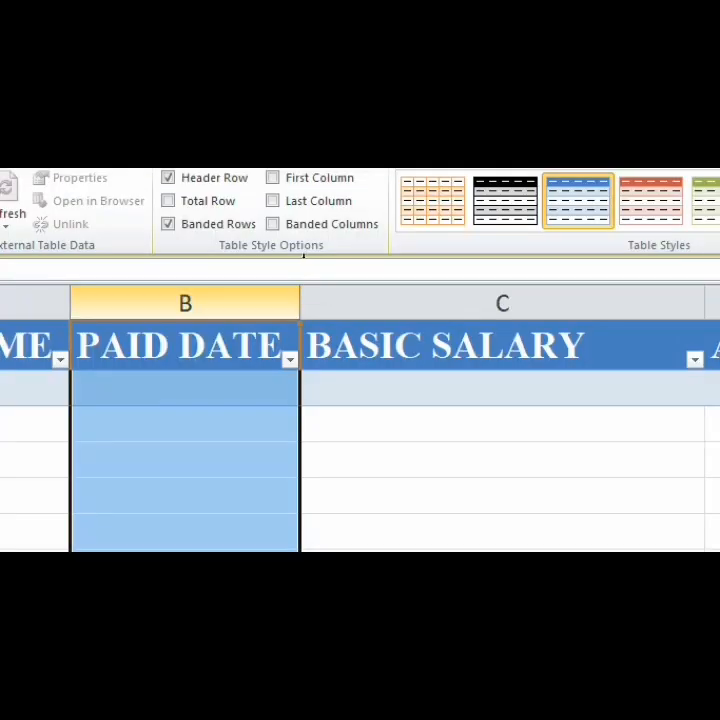
pyautogui.rightClick(315, 347)
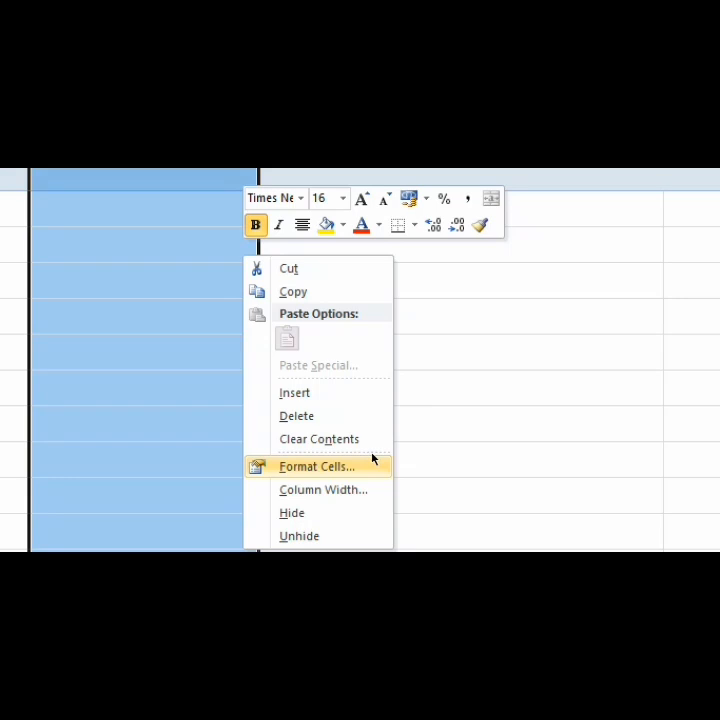
pyautogui.click(372, 459)
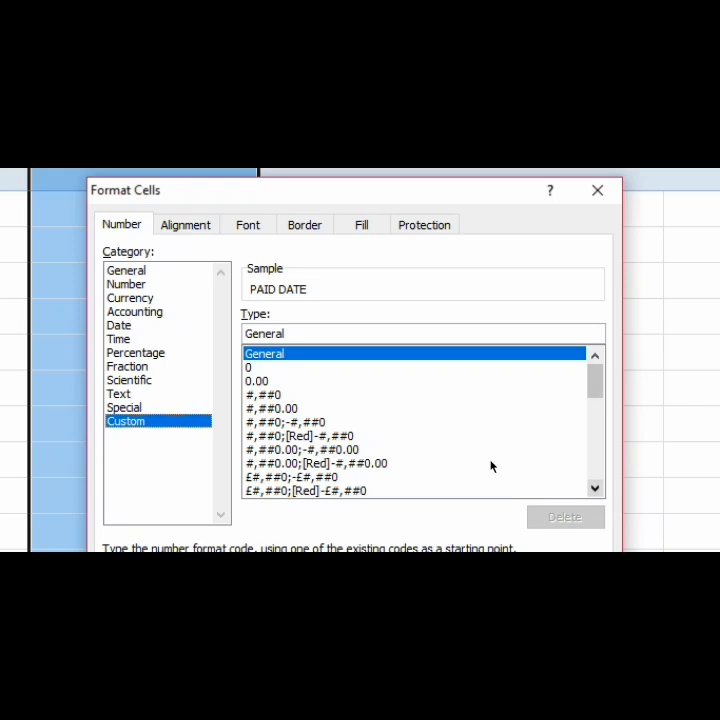
pyautogui.scroll(-2, 492, 466)
pyautogui.scroll(-3, 492, 466)
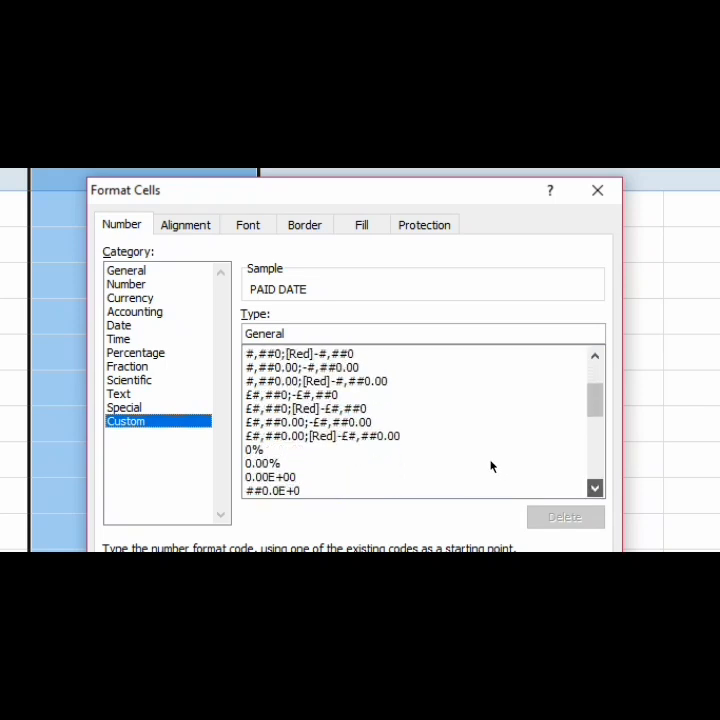
pyautogui.scroll(-1, 491, 466)
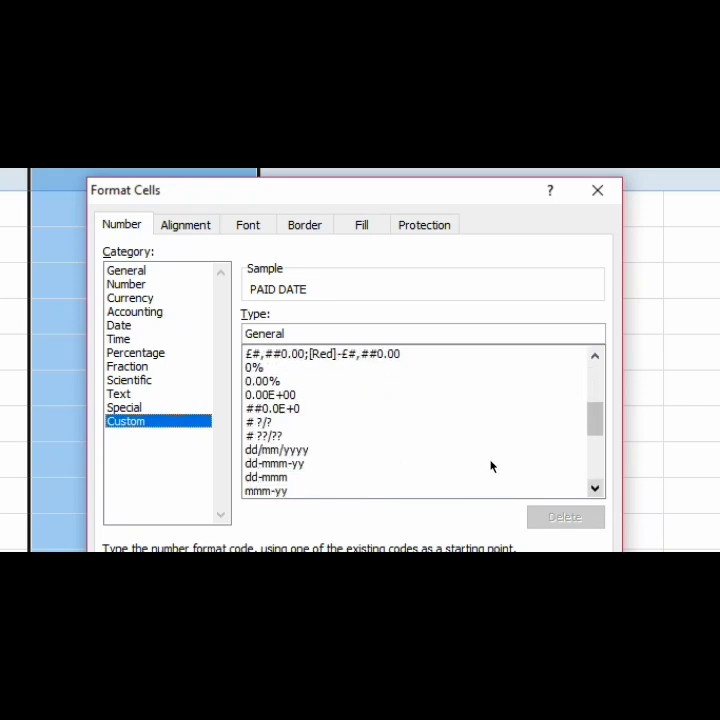
pyautogui.click(344, 458)
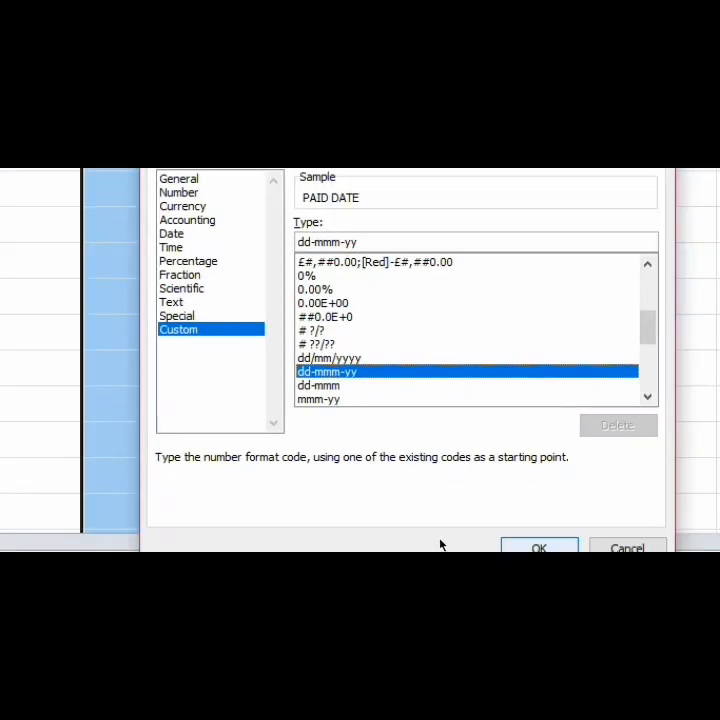
pyautogui.press('Return')
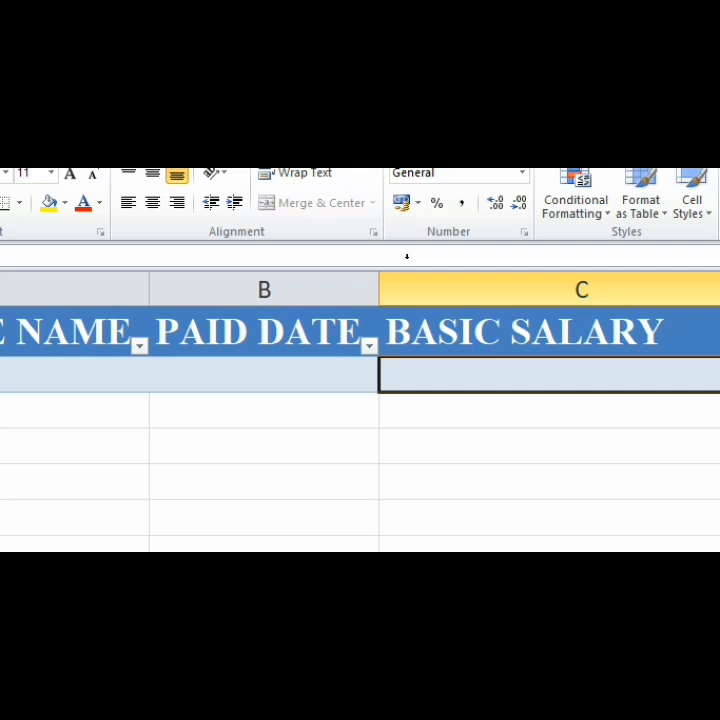
# Step: Apply the Currency format with two decimals and no symbol to the basic salary, allowance, bonus, gross salary, tax deduction and net salary columns
pyautogui.click(407, 257)
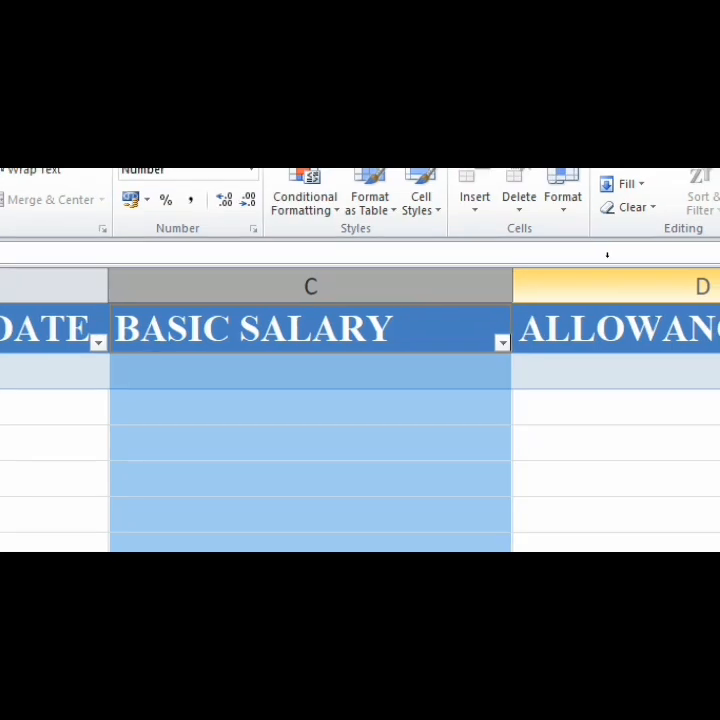
pyautogui.keyDown('ctrl'); pyautogui.click(703, 265); pyautogui.keyUp('ctrl')
pyautogui.keyDown('ctrl'); pyautogui.click(286, 260); pyautogui.keyUp('ctrl')
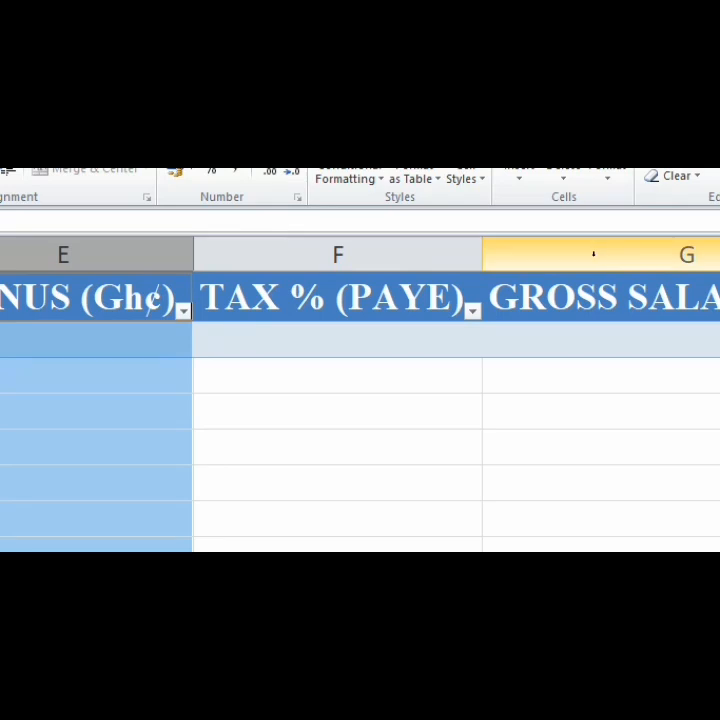
pyautogui.keyDown('ctrl'); pyautogui.click(622, 229); pyautogui.keyUp('ctrl')
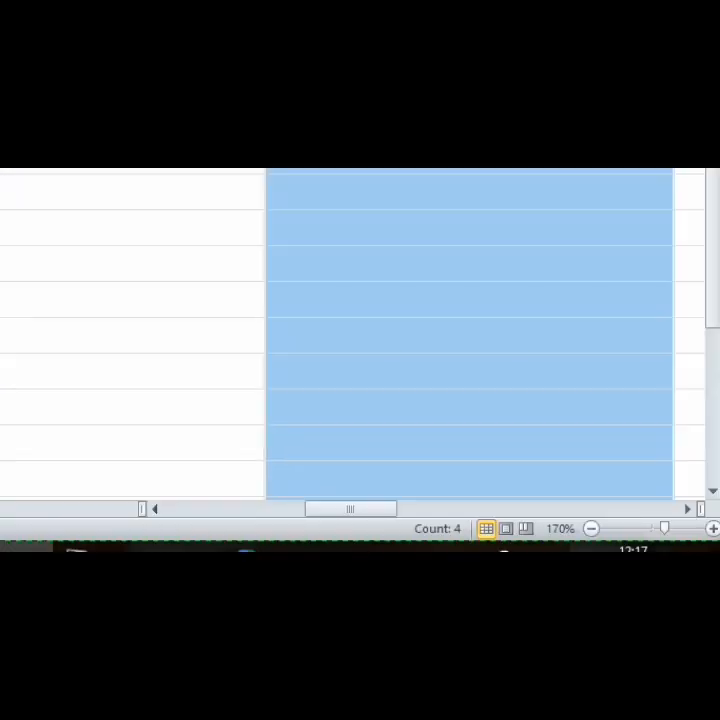
pyautogui.click(688, 509)
pyautogui.keyDown('ctrl'); pyautogui.click(601, 282); pyautogui.keyUp('ctrl')
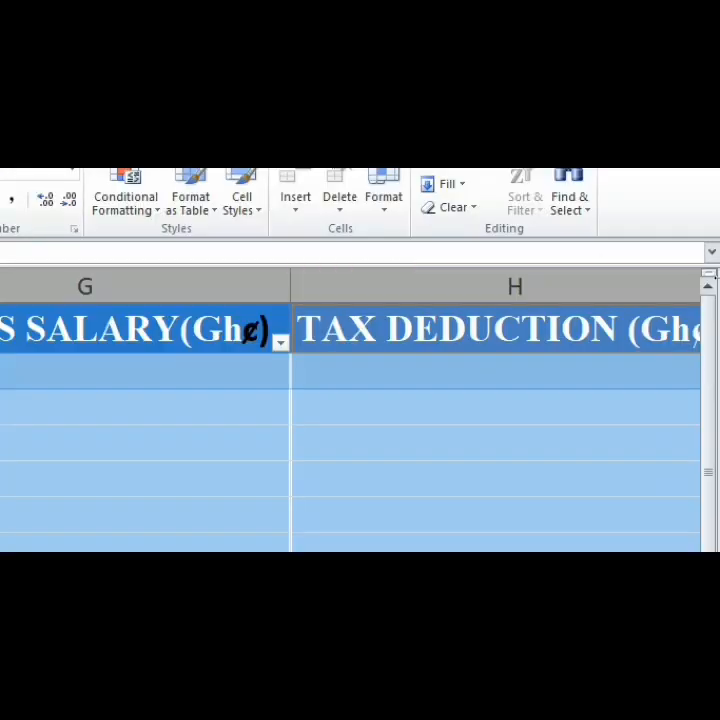
pyautogui.click(688, 509)
pyautogui.keyDown('ctrl'); pyautogui.click(500, 291); pyautogui.keyUp('ctrl')
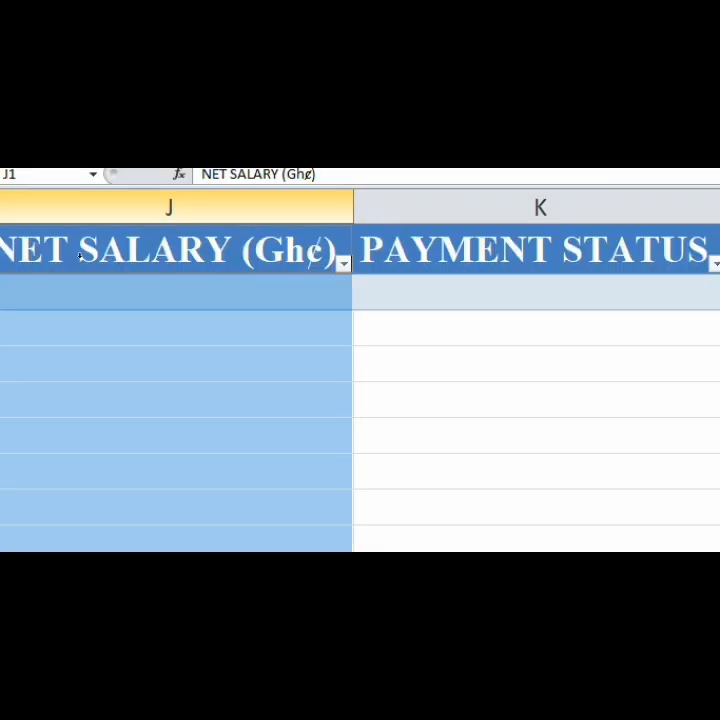
pyautogui.rightClick(218, 332)
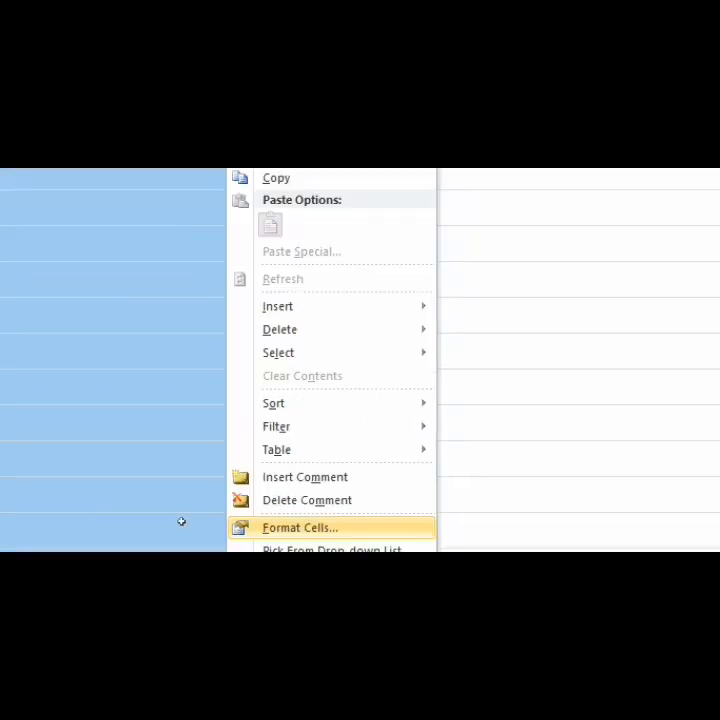
pyautogui.press('Return')
pyautogui.press('c')
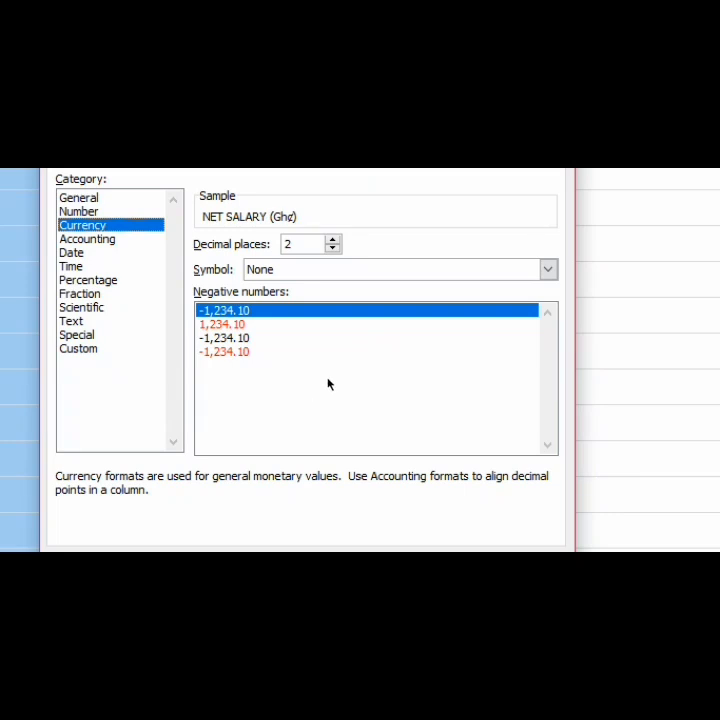
pyautogui.click(548, 269)
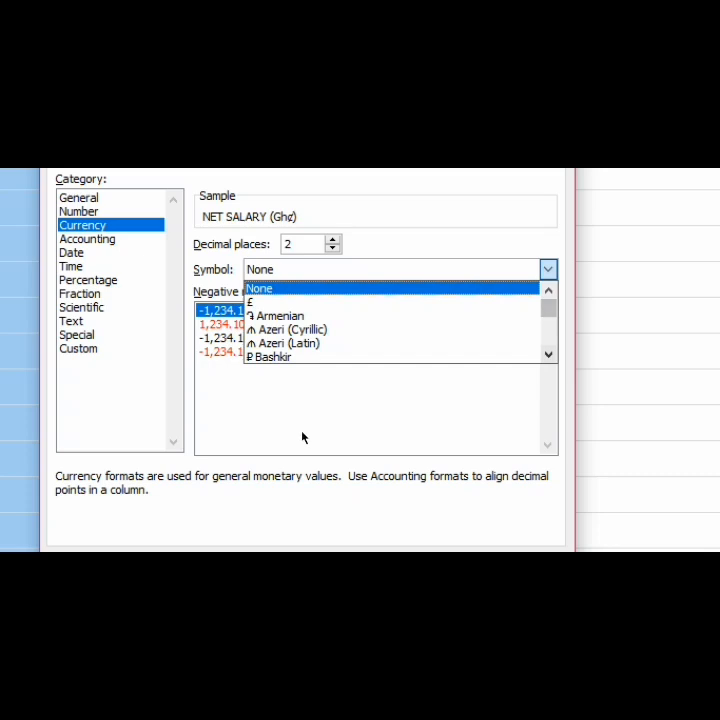
pyautogui.scroll(-1, 303, 437)
pyautogui.scroll(-4, 303, 437)
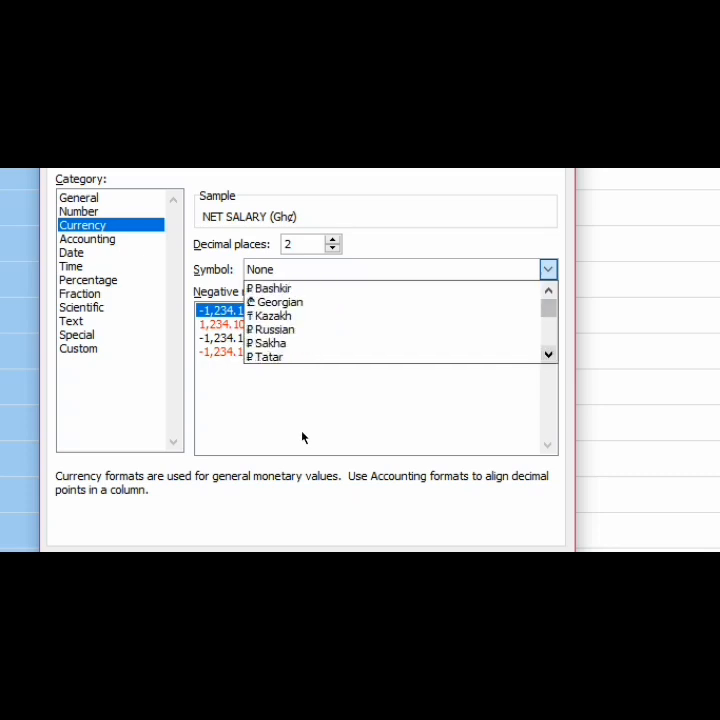
pyautogui.scroll(5, 303, 405)
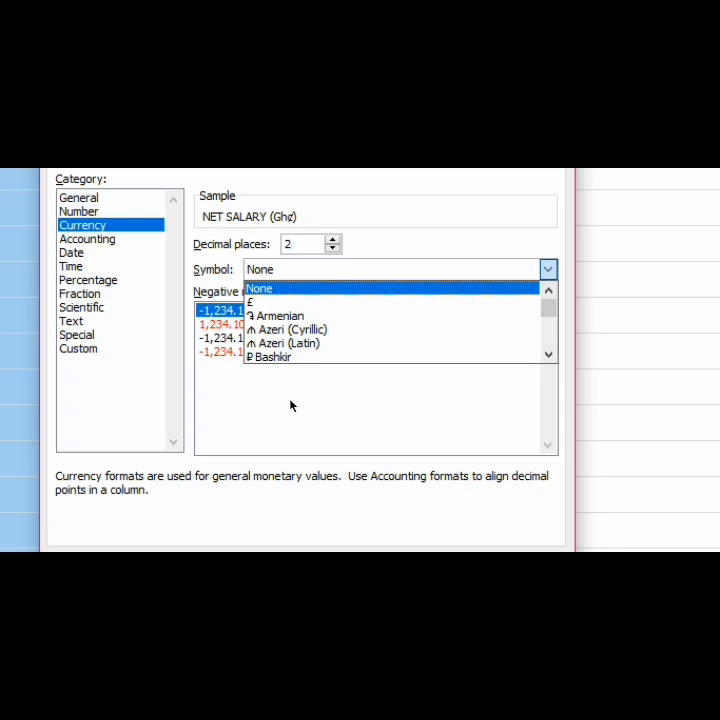
pyautogui.click(291, 401)
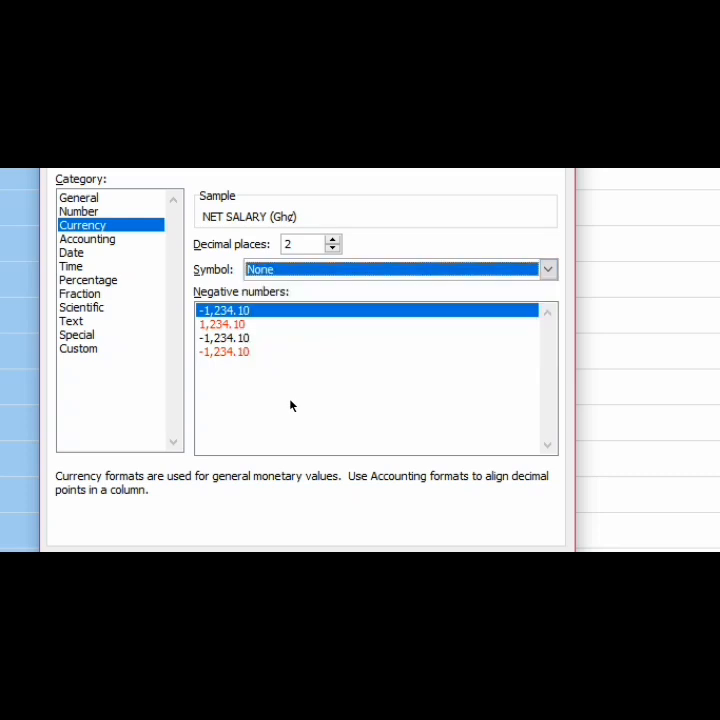
pyautogui.press('Return')
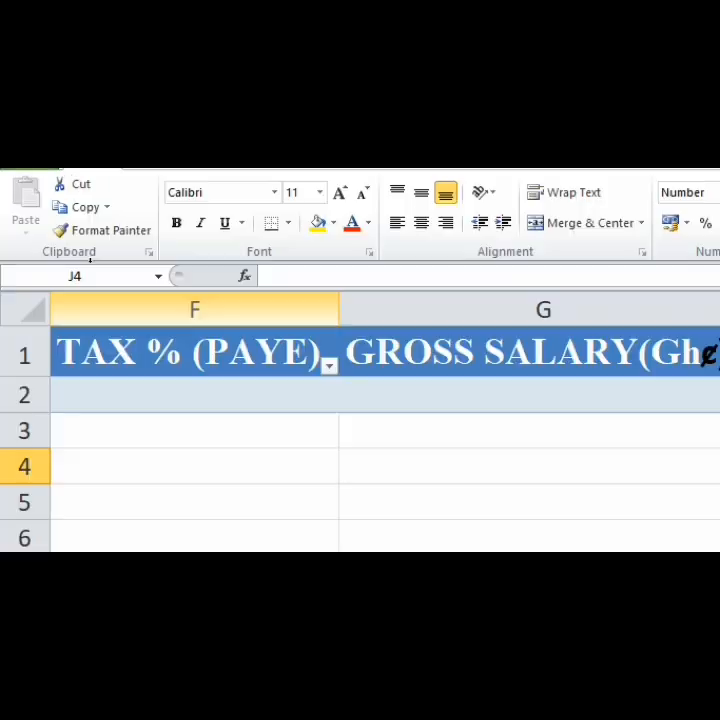
# Step: Format the whole Tax % (PAYE) column as Percentage and enter 17.5% in F2
pyautogui.click(194, 309)
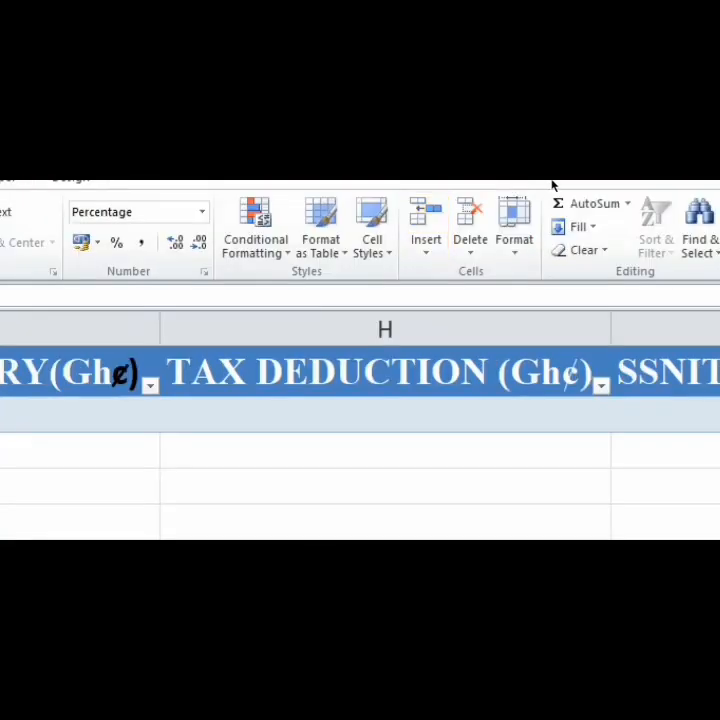
pyautogui.click(202, 212)
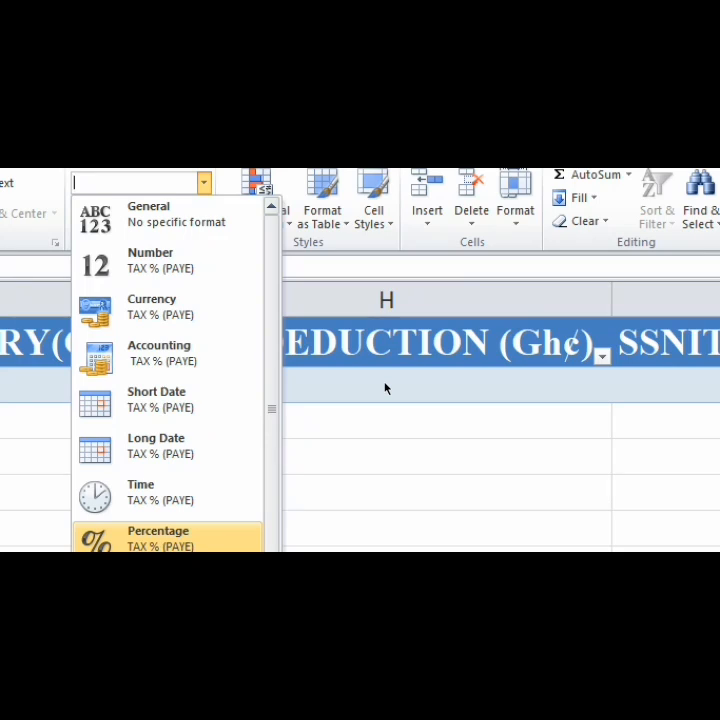
pyautogui.press('Return')
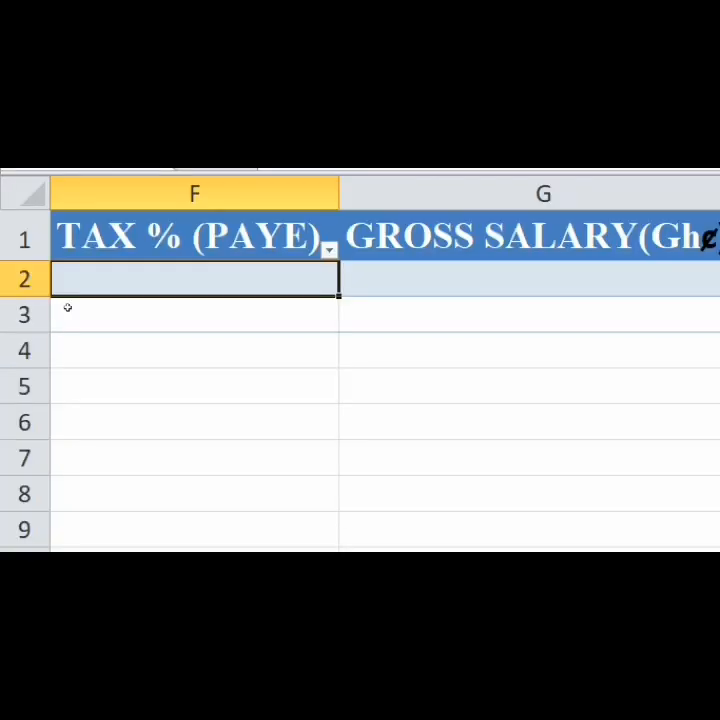
pyautogui.write('17.')
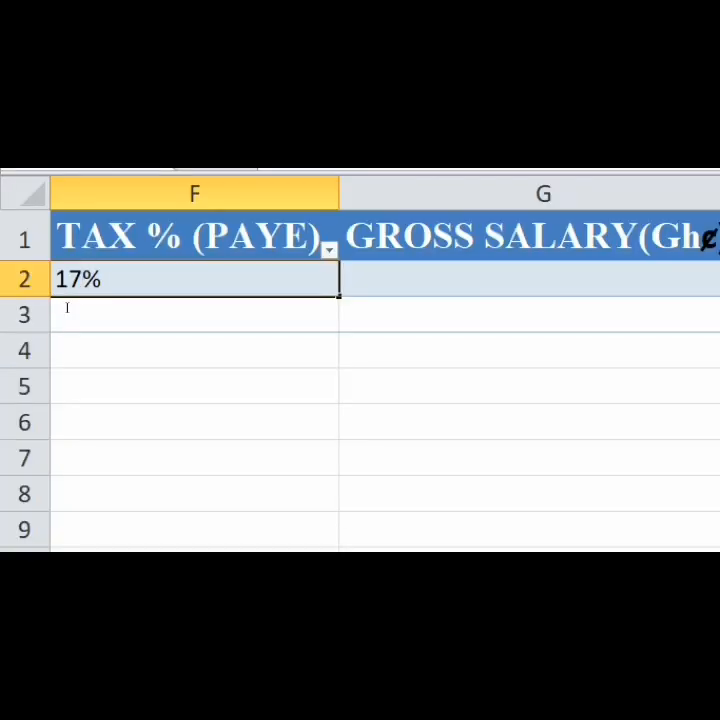
pyautogui.write('5')
pyautogui.press('Return')
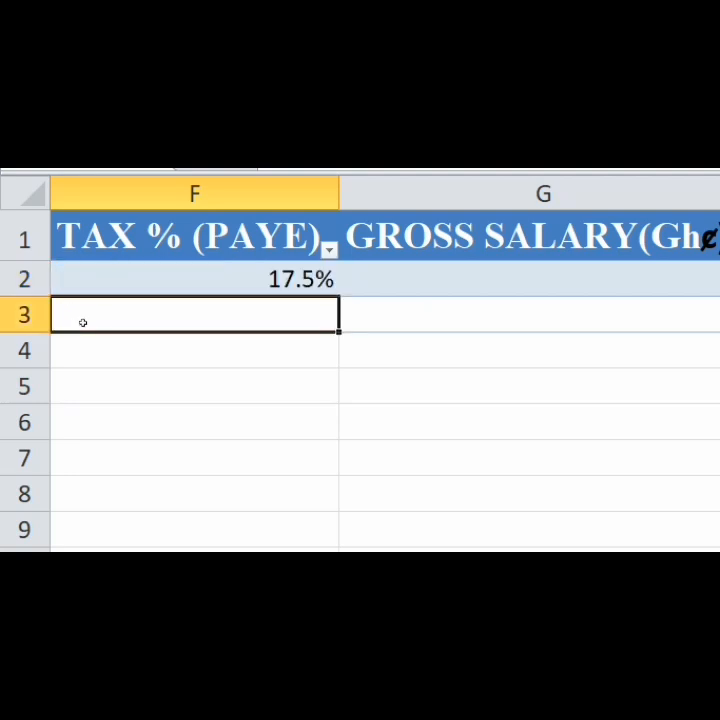
# Step: Enter 17.5% in F3 and fill it down through F6, showing the rates with one decimal place
pyautogui.write('17.')
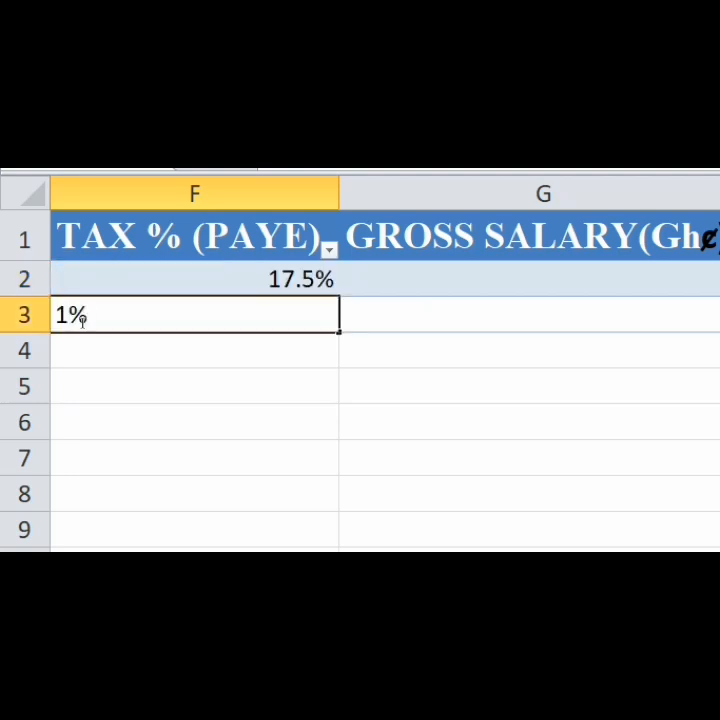
pyautogui.write('5')
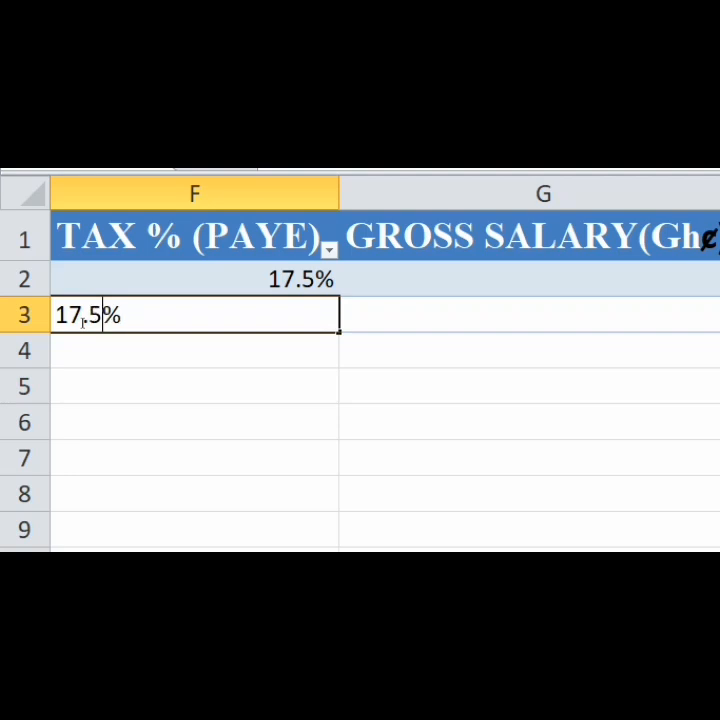
pyautogui.write('%')
pyautogui.moveTo(170, 333); pyautogui.dragTo(168, 382)
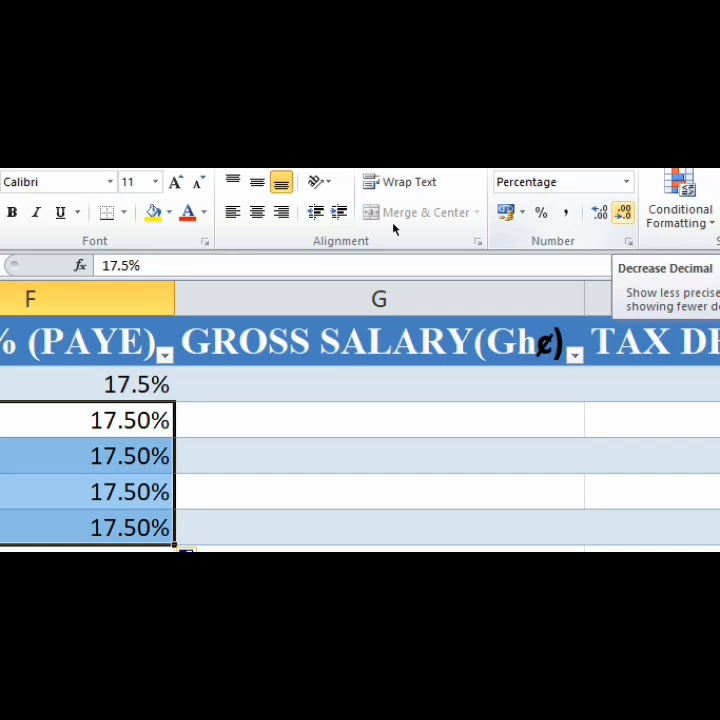
pyautogui.click(623, 212)
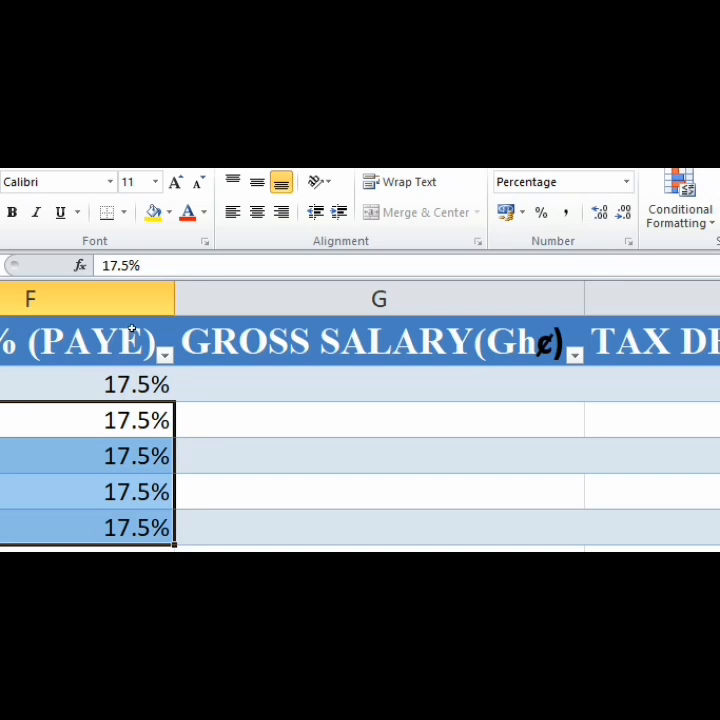
# Step: Set the Tax % (PAYE) rate in F5 to 10%
pyautogui.press('Down')
pyautogui.press('Down')
pyautogui.write('10')
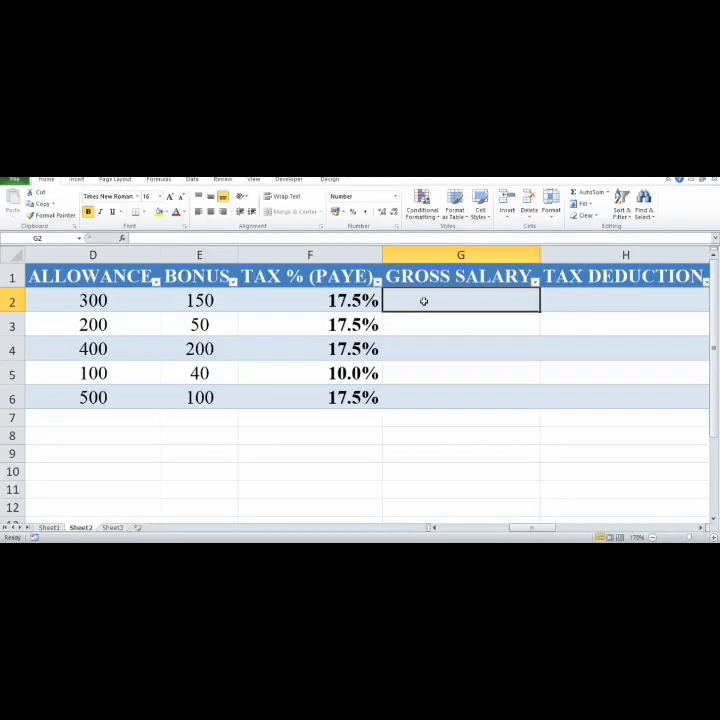
# Step: Calculate Gross Salary as Basic Salary + Allowance + Bonus, and Tax Deduction as Gross Salary * Tax % (PAYE), using table column references
pyautogui.write('=')
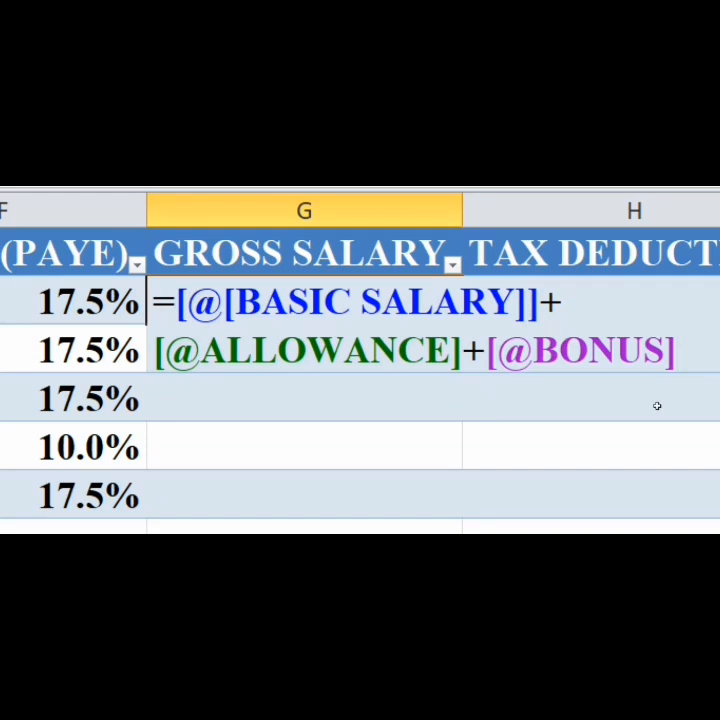
pyautogui.press('Return')
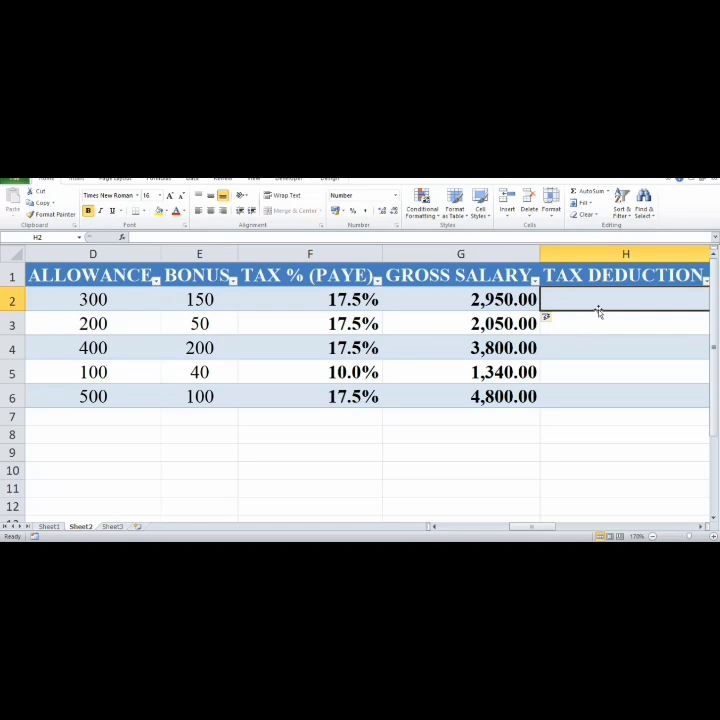
pyautogui.press('Right')
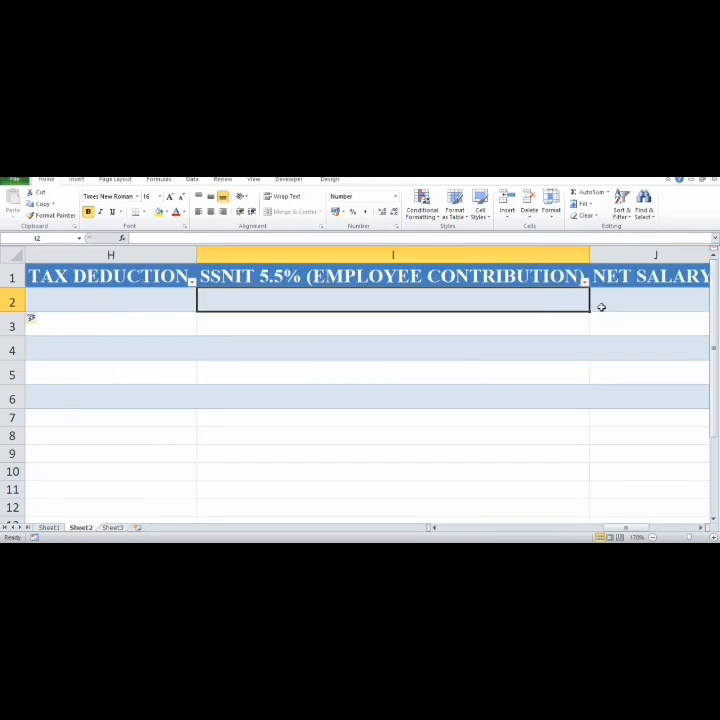
pyautogui.click(162, 298)
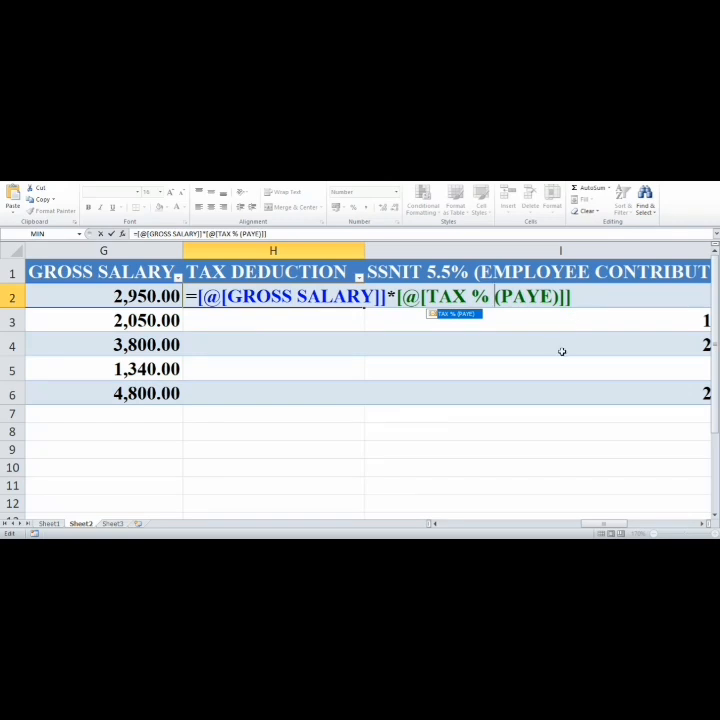
pyautogui.press('Return')
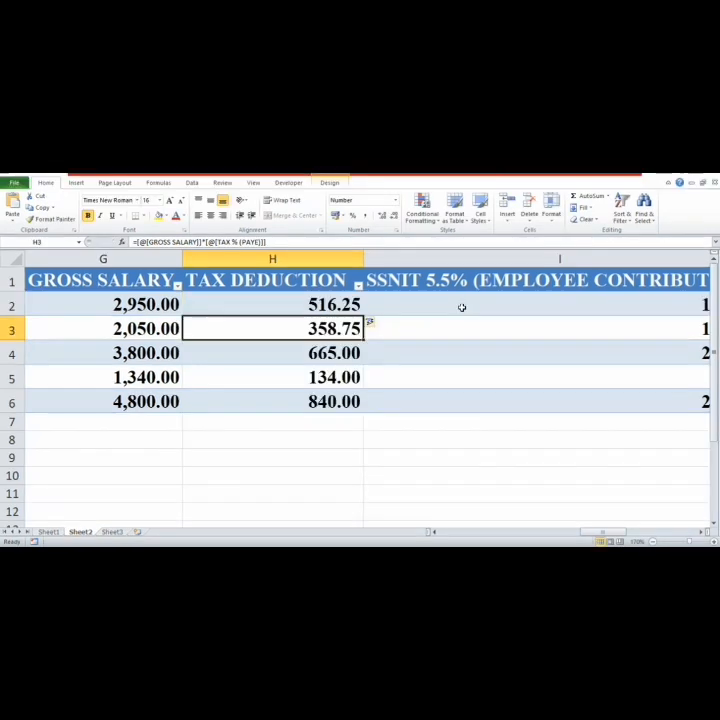
# Step: Fill the SSNIT 5.5% (Employee Contribution) column with the formula =[@[GROSS SALARY]]*5.5%
pyautogui.click(414, 296)
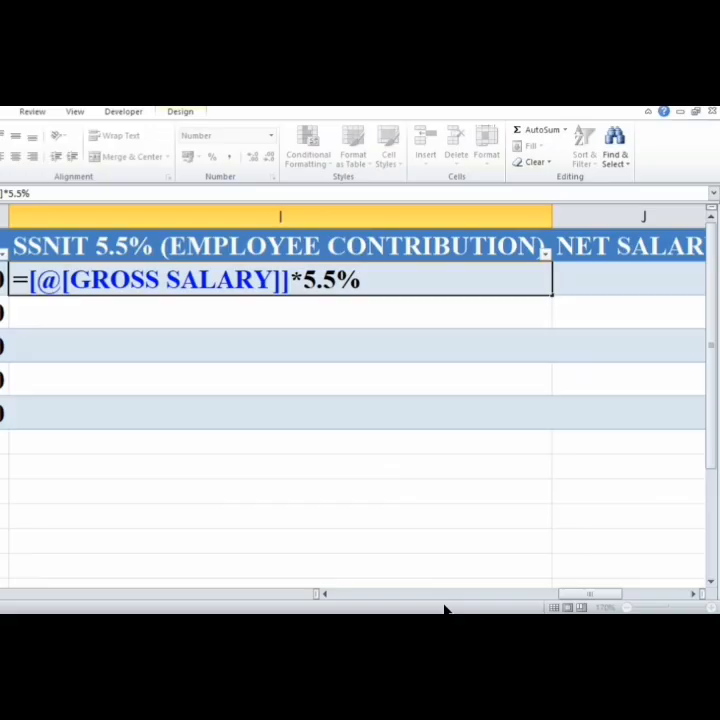
pyautogui.click(448, 628)
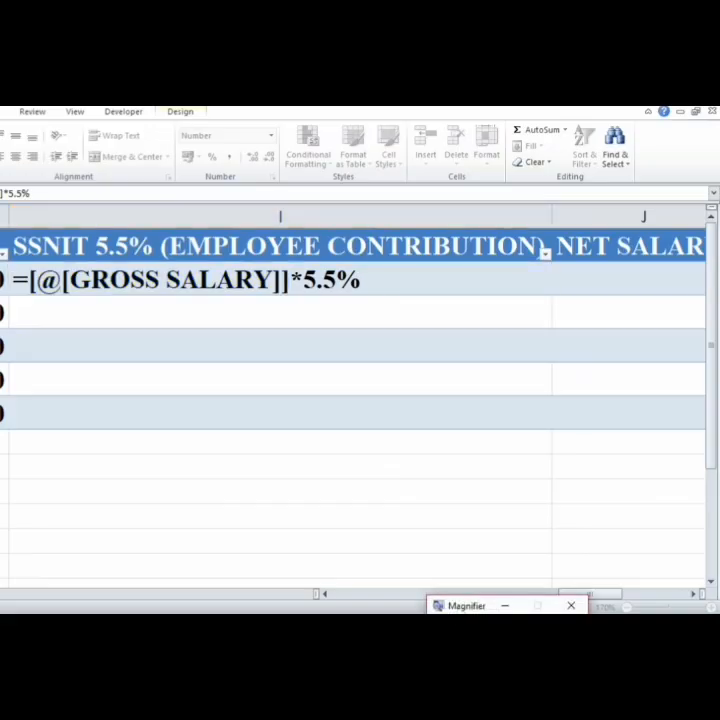
pyautogui.click(460, 624)
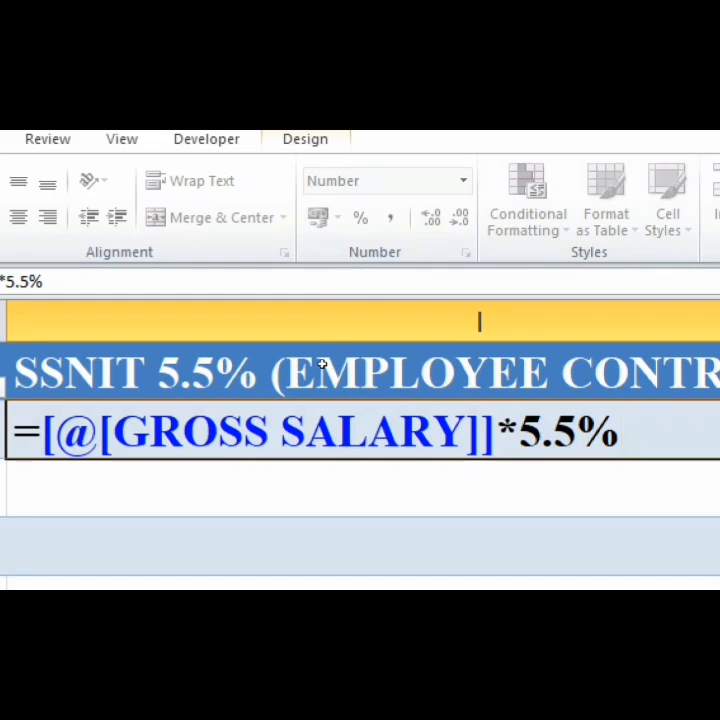
pyautogui.press('Return')
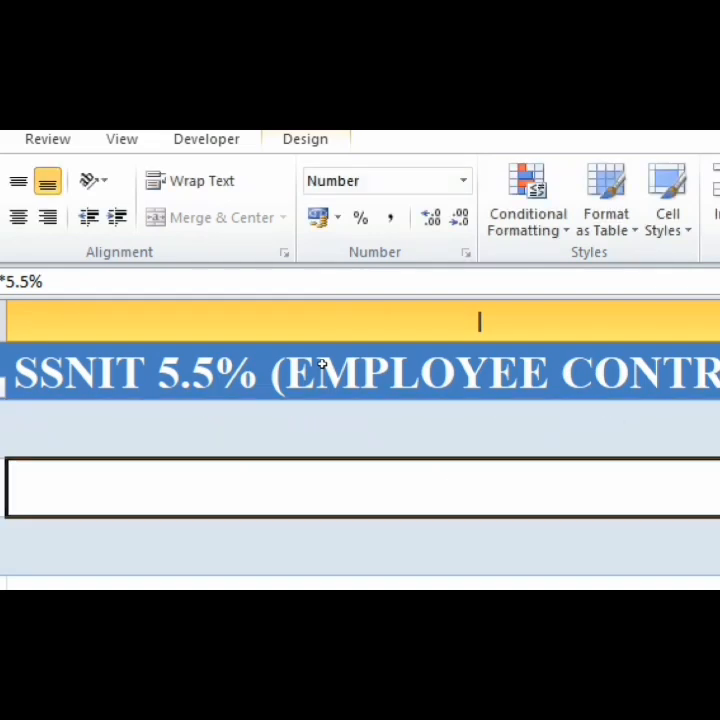
# Step: Calculate Net Salary as Gross Salary minus Tax Deduction plus SSNIT combined, and Payment Status as "Paid" if Paid Date is up to TODAY(), otherwise "Pending"
pyautogui.click(658, 309)
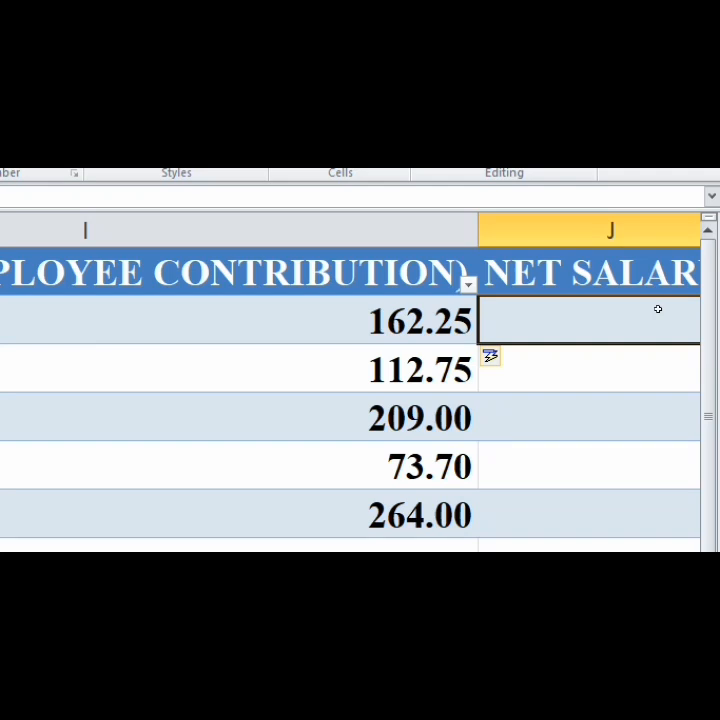
pyautogui.write('=[@[GROSS SALARY]]-([@[TAX DEDUCTION]]+[@[SSNIT 5.5% (EMPLOYEE CONTRIBUTION)]])')
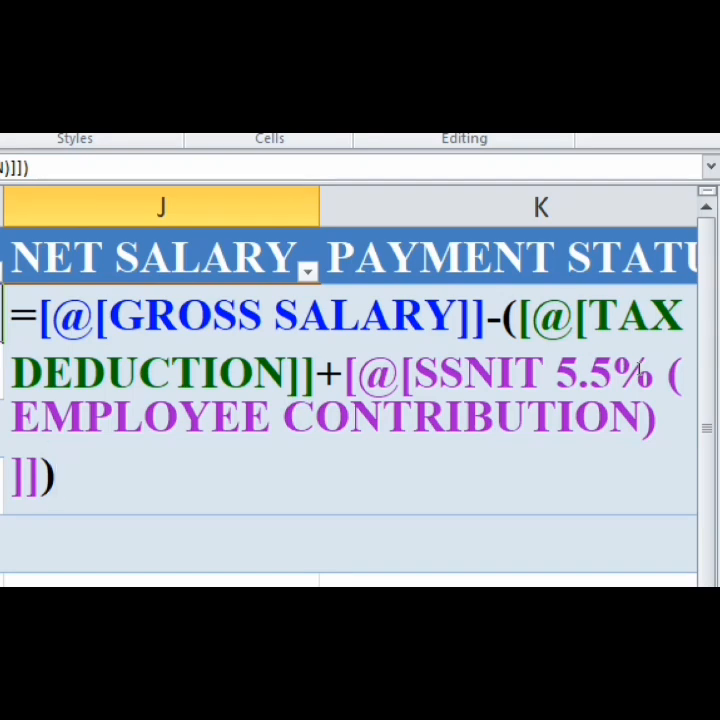
pyautogui.press('Tab')
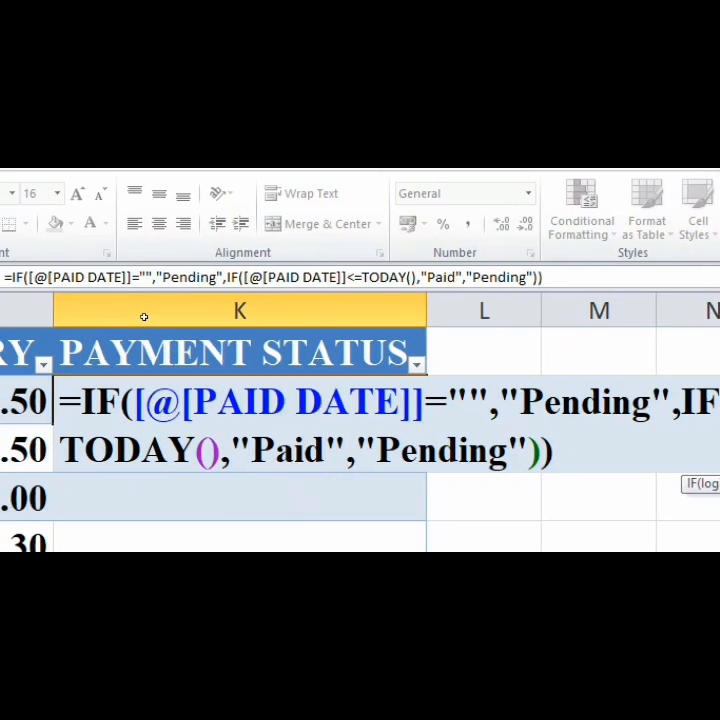
pyautogui.press('Return')
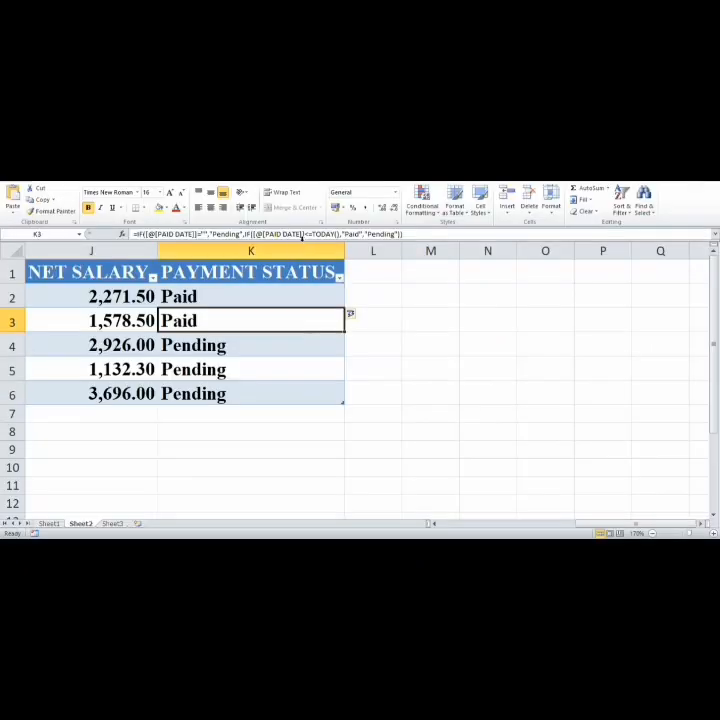
# Step: Create a conditional formatting rule on the Payment Status column for cells with a value equal to Pending
pyautogui.click(300, 244)
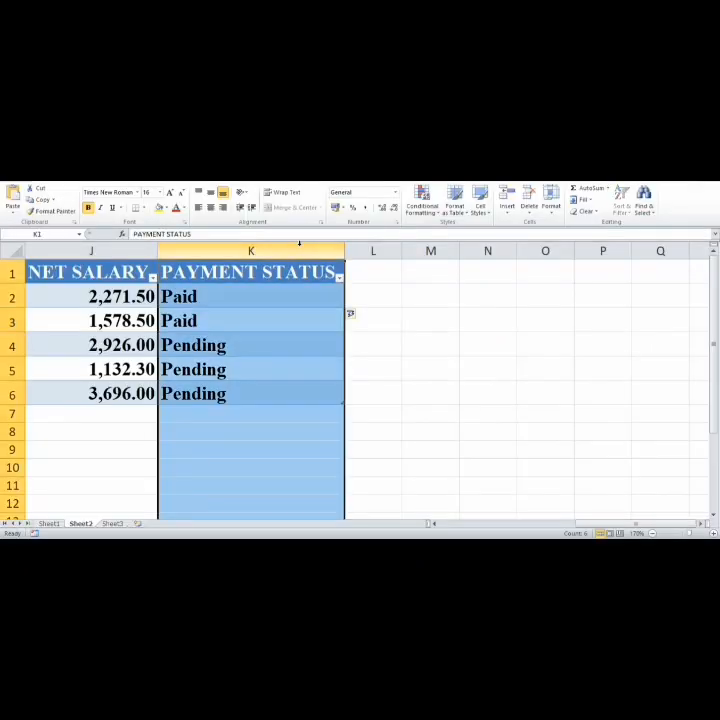
pyautogui.click(422, 202)
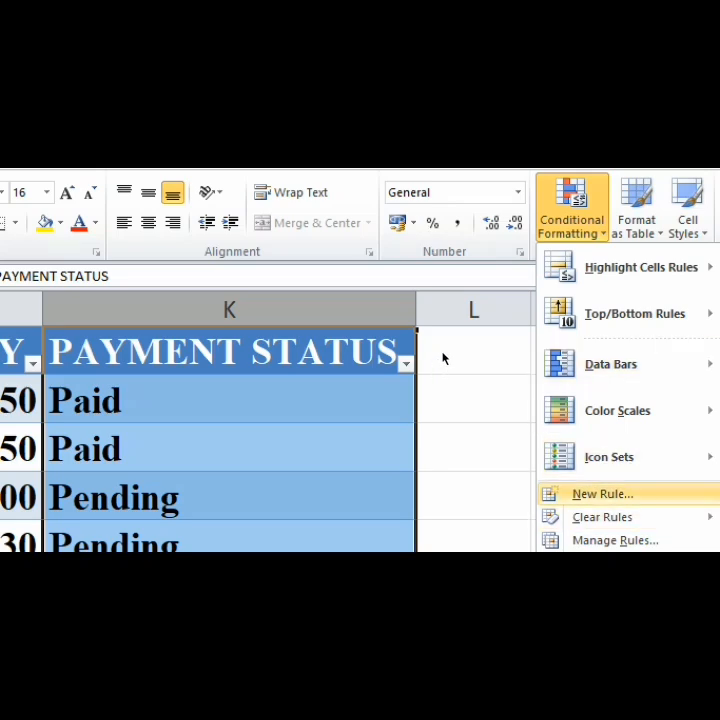
pyautogui.click(602, 494)
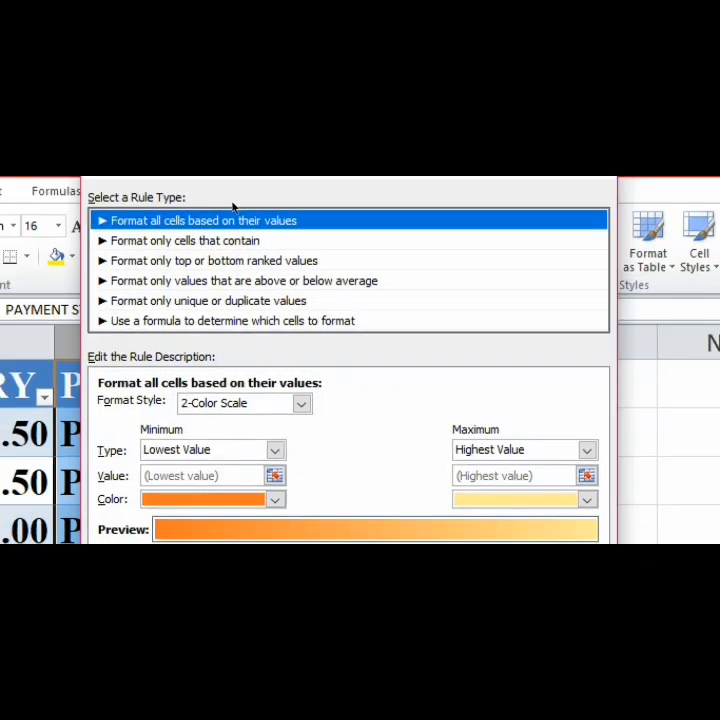
pyautogui.click(234, 240)
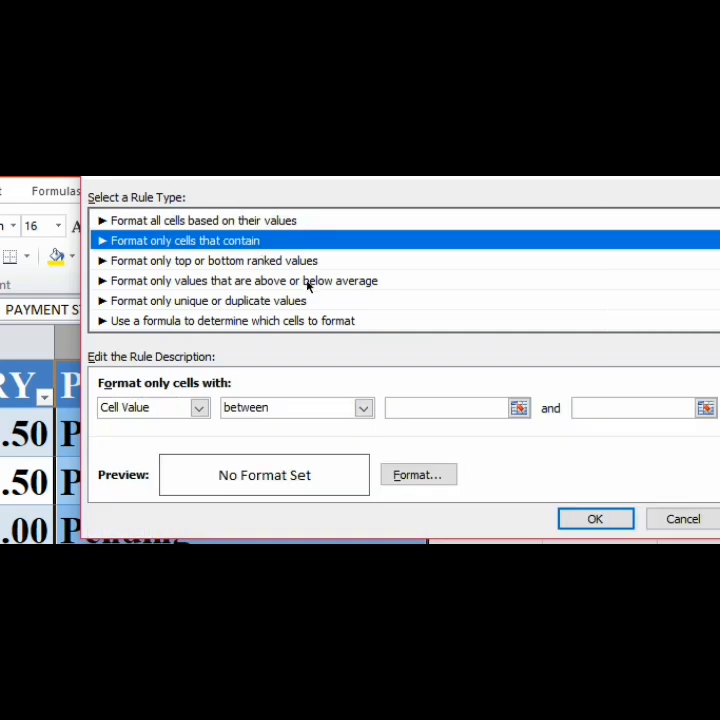
pyautogui.click(363, 407)
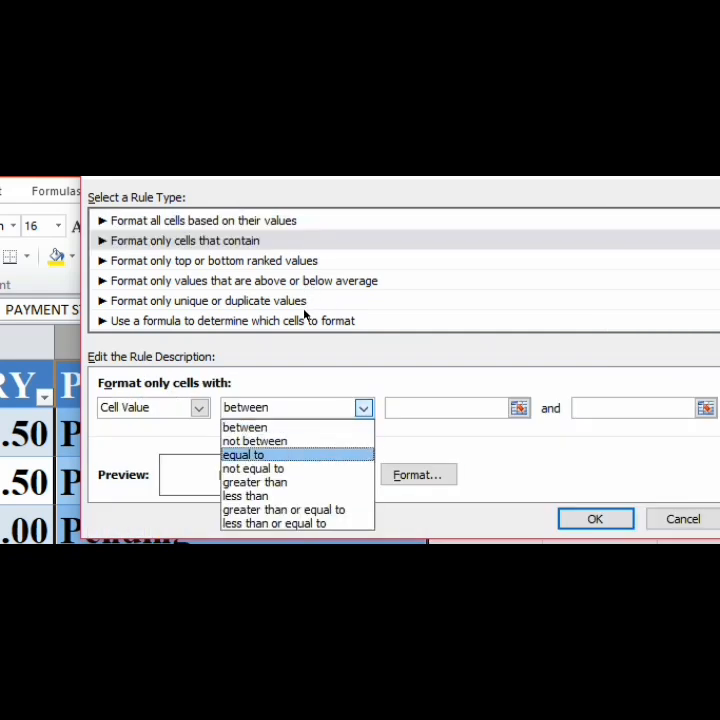
pyautogui.click(306, 455)
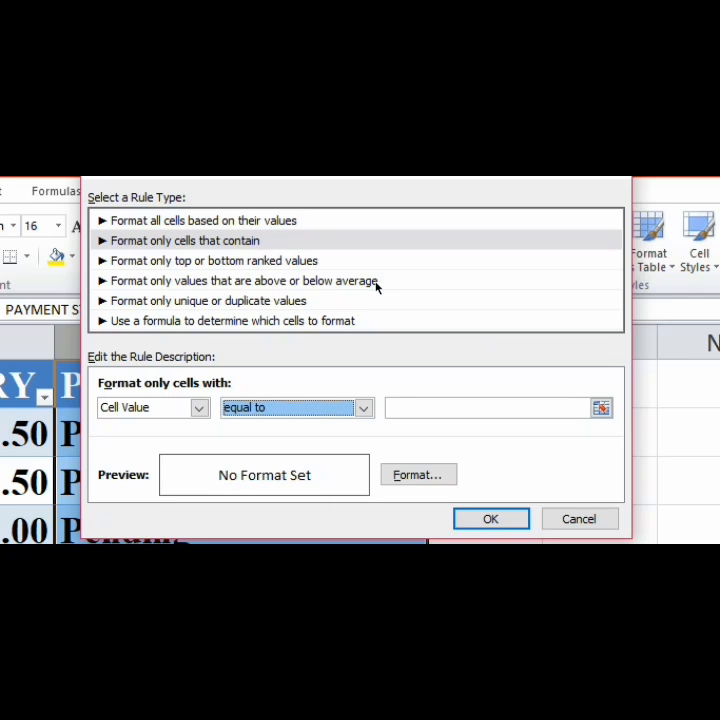
pyautogui.press('Tab')
pyautogui.write('P')
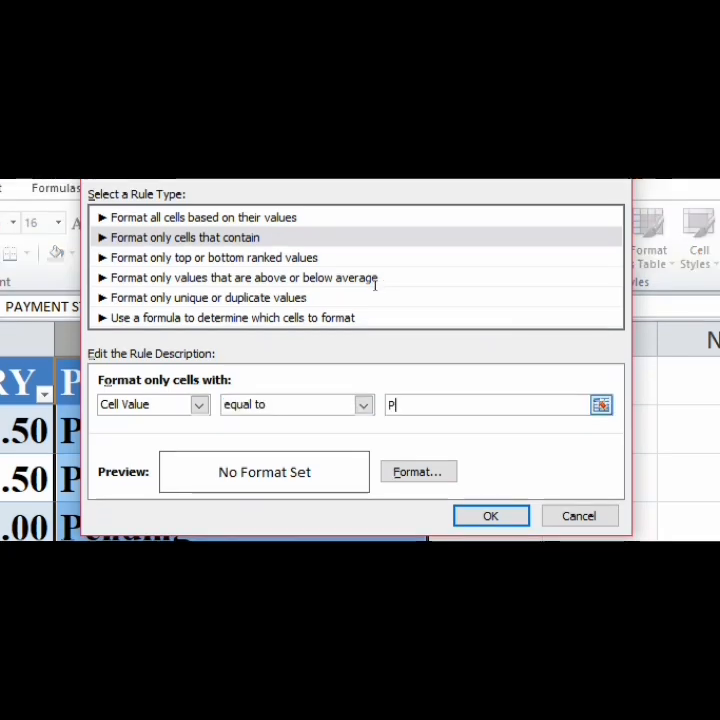
pyautogui.write('ending')
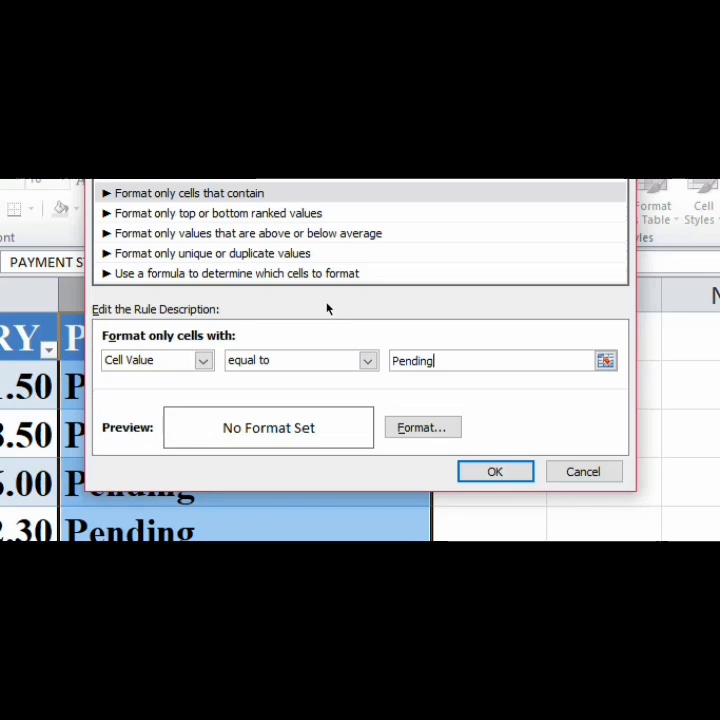
# Step: Give the Pending rule a red font color and apply it to the column
pyautogui.press('Tab')
pyautogui.press('Return')
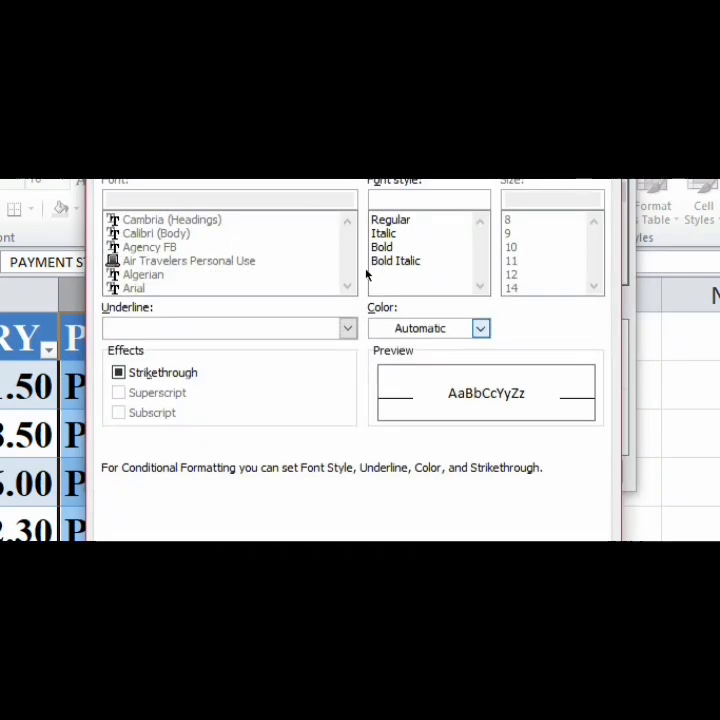
pyautogui.click(481, 328)
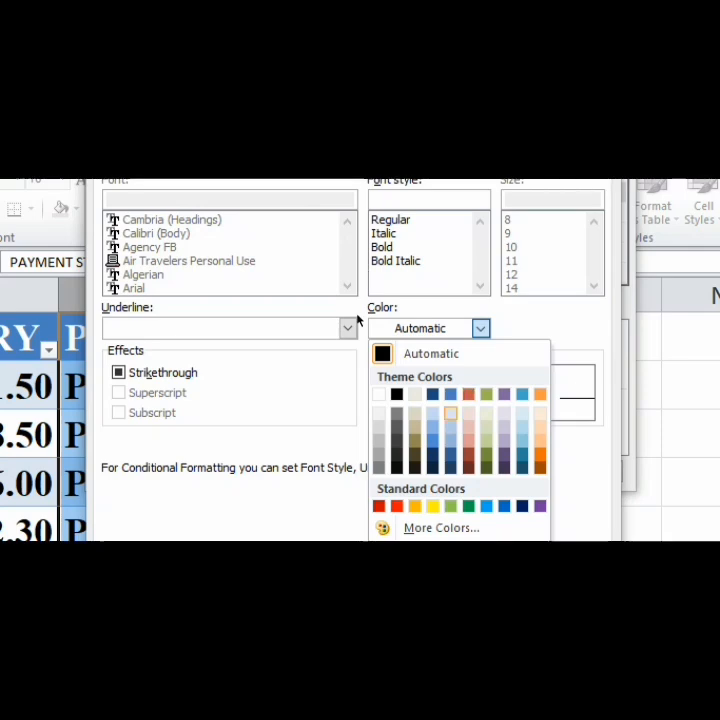
pyautogui.click(397, 505)
pyautogui.press('Return')
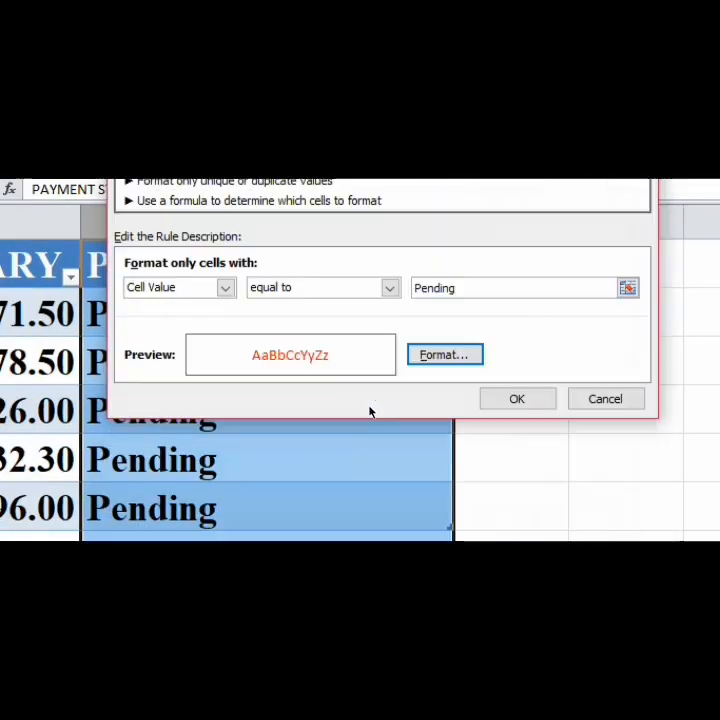
pyautogui.press('Return')
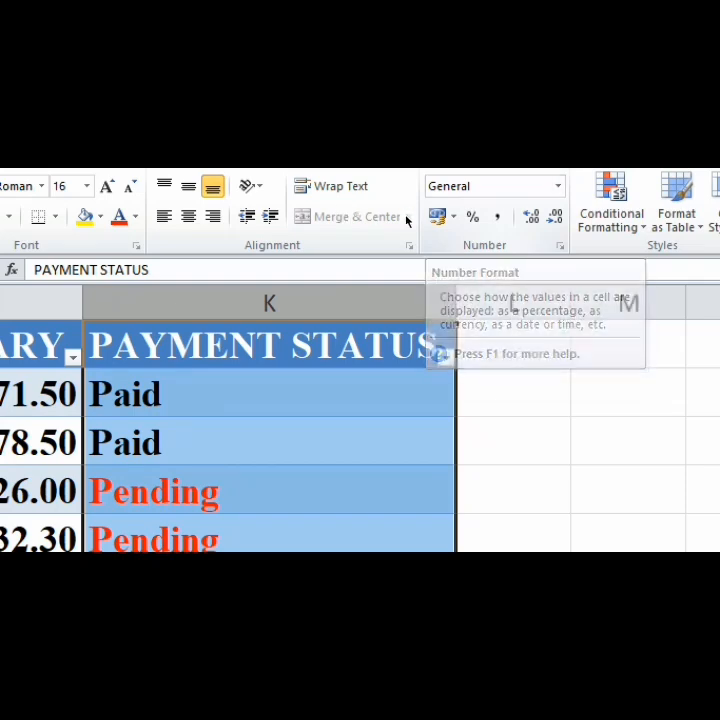
# Step: Create another conditional formatting rule on the Payment Status column for cells with a value equal to Paid
pyautogui.click(583, 220)
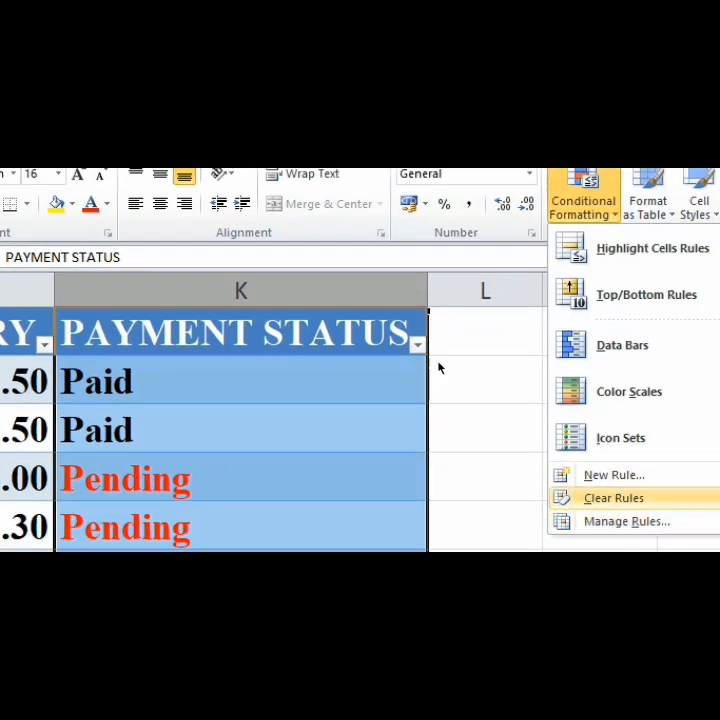
pyautogui.press('Up')
pyautogui.press('Return')
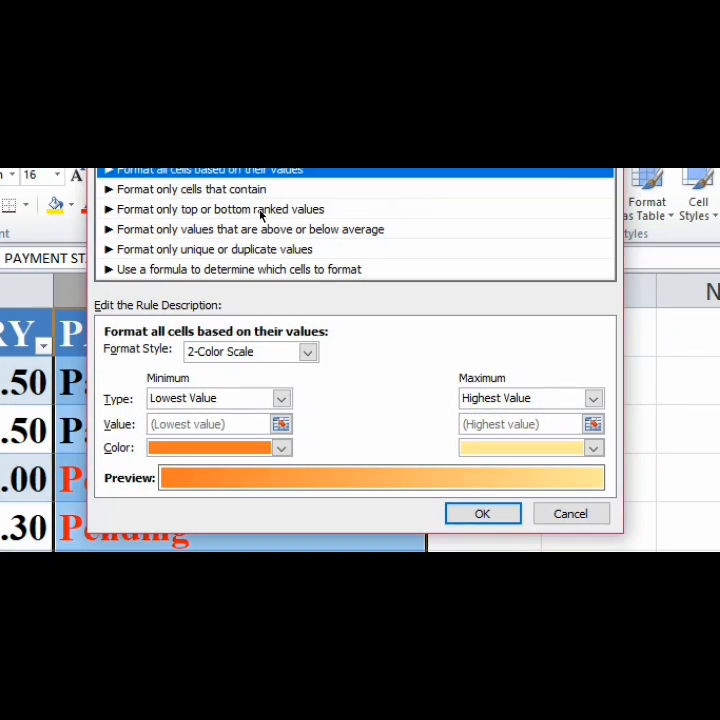
pyautogui.press('Down')
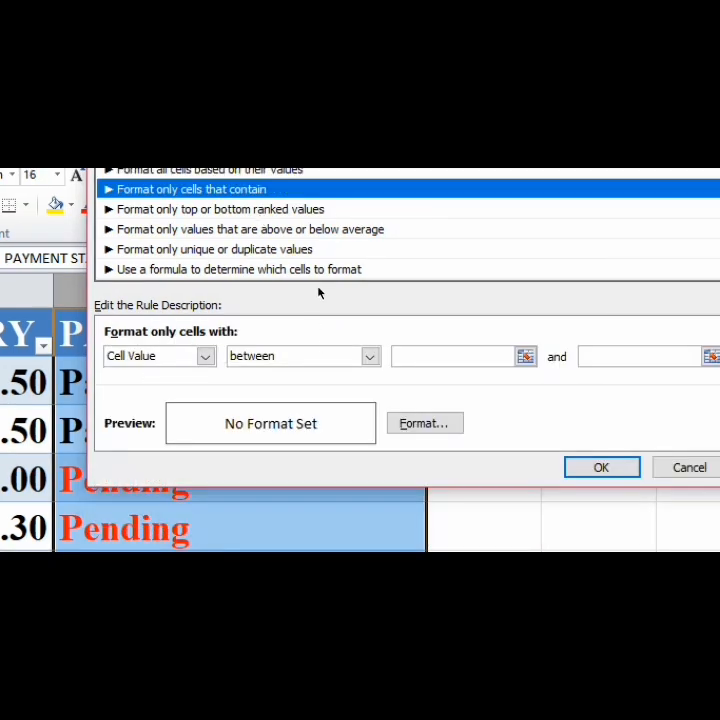
pyautogui.press('Tab')
pyautogui.press('Tab')
pyautogui.hotkey('alt', 'Down')
pyautogui.press('Down')
pyautogui.press('Down')
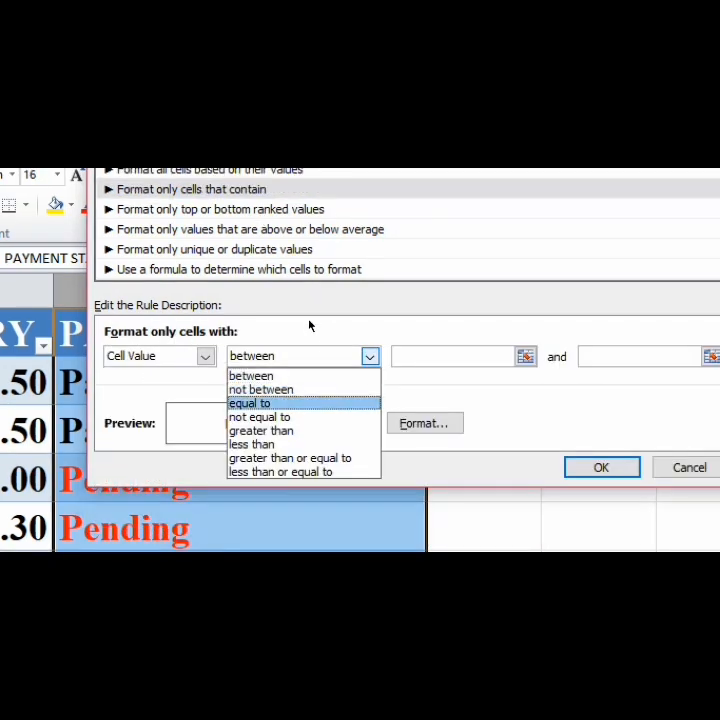
pyautogui.press('Return')
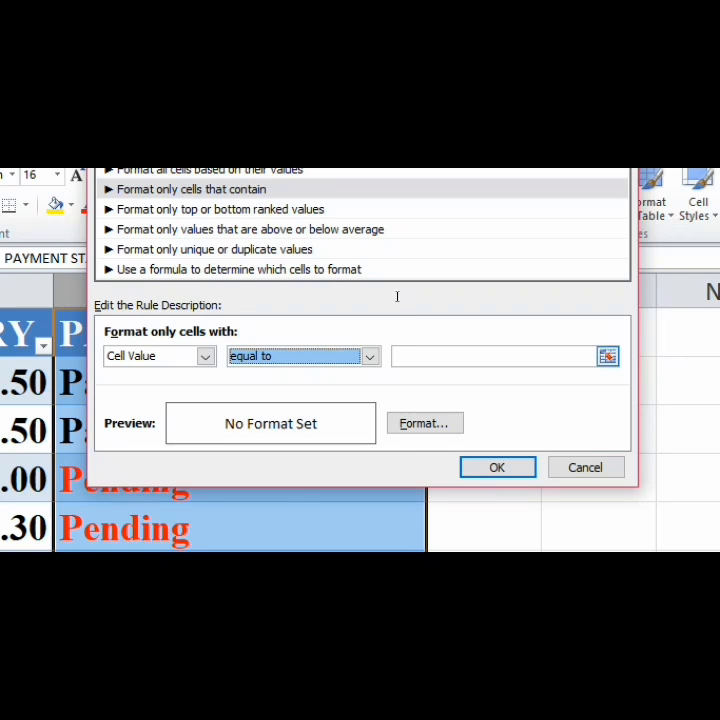
pyautogui.press('Tab')
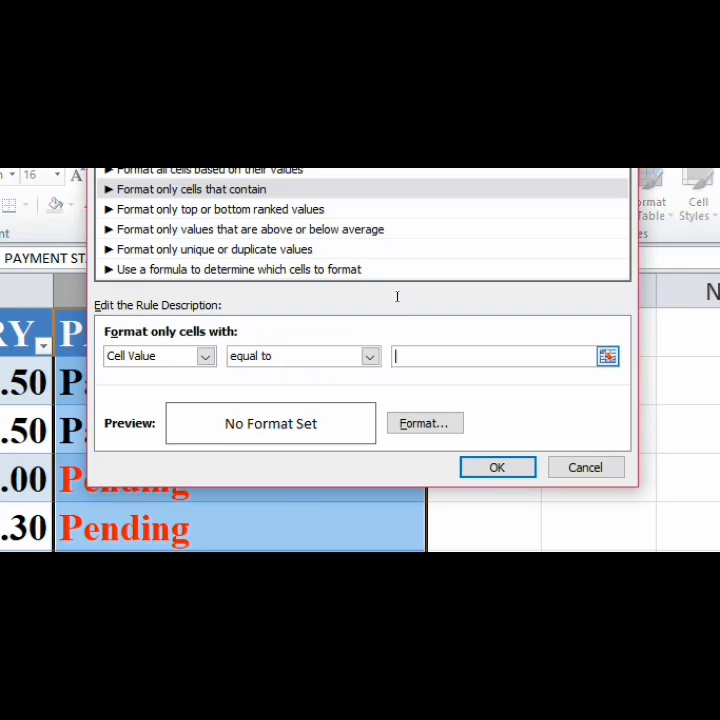
pyautogui.write('Paid')
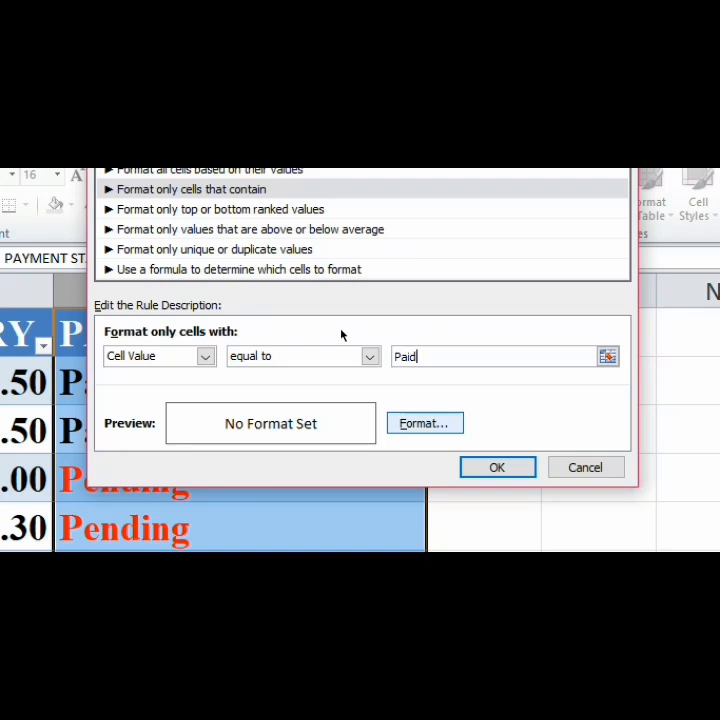
# Step: Give the Paid rule a green font color and apply it to the Payment Status column
pyautogui.click(425, 423)
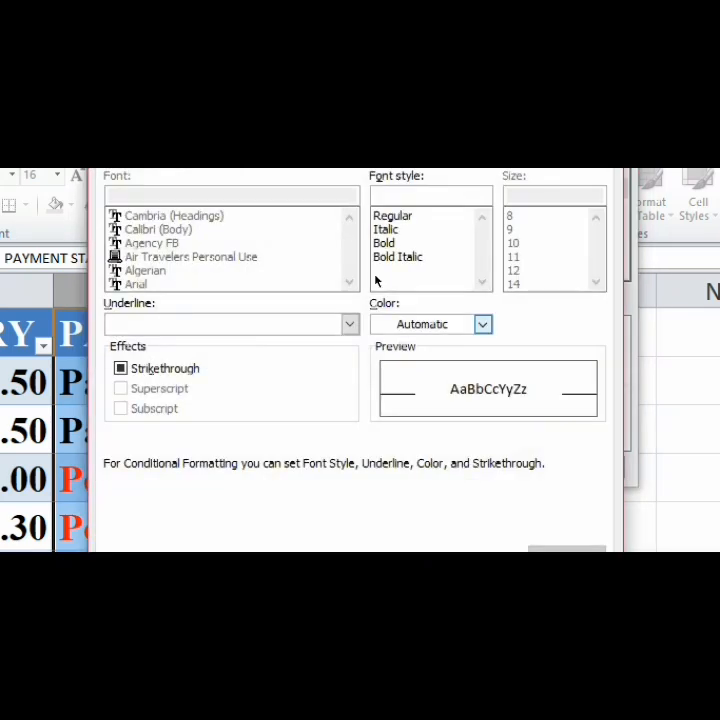
pyautogui.click(482, 324)
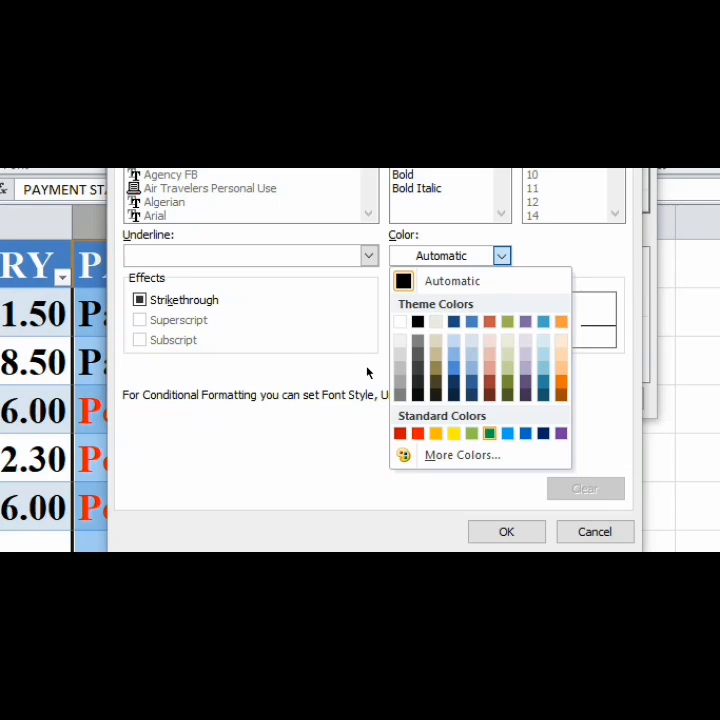
pyautogui.click(489, 433)
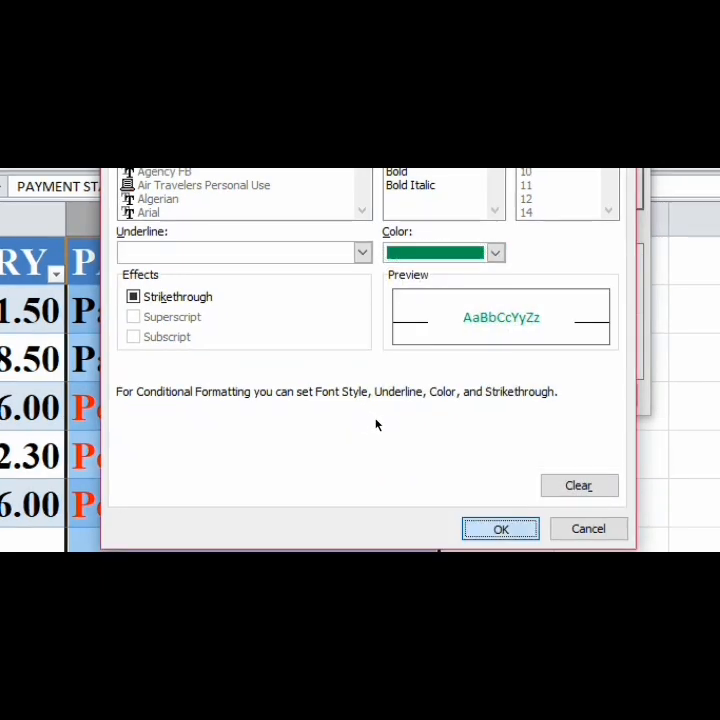
pyautogui.press('Return')
pyautogui.press('Return')
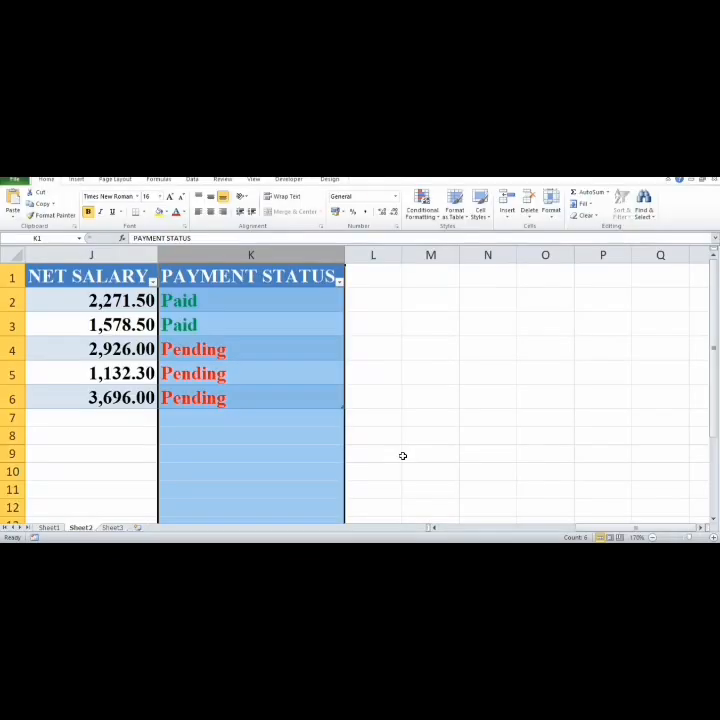
pyautogui.click(433, 459)
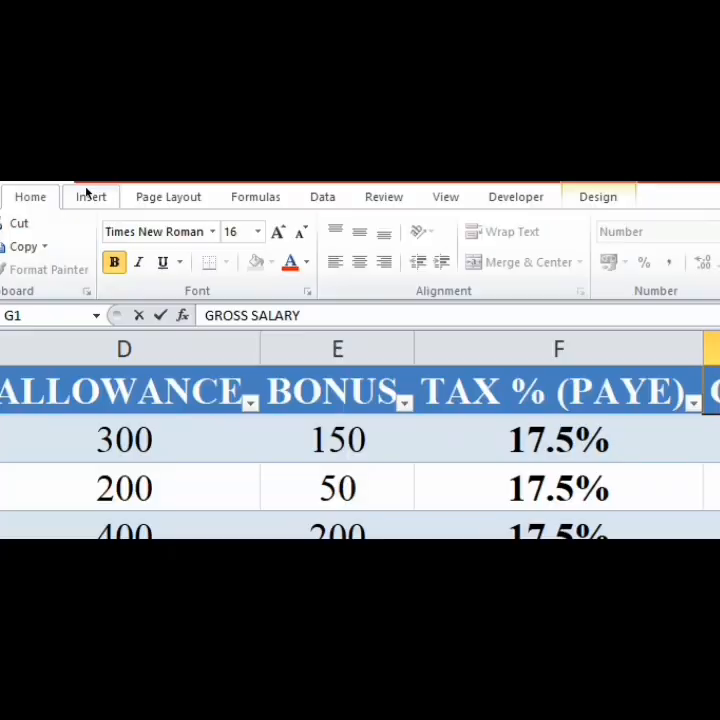
# Step: Add the currency unit (Ghȼ) to the GROSS SALARY header, inserting the symbol Latin Small Letter C With Stroke
pyautogui.click(89, 196)
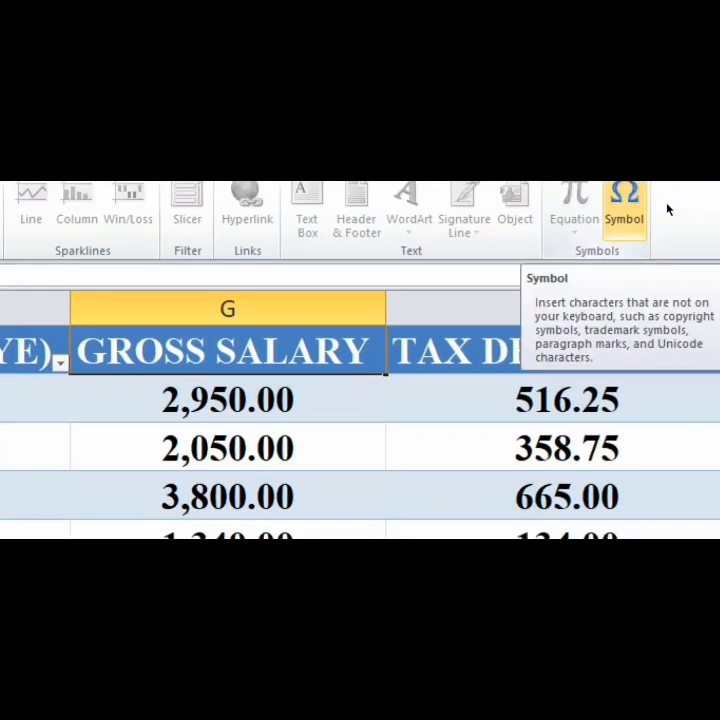
pyautogui.click(668, 209)
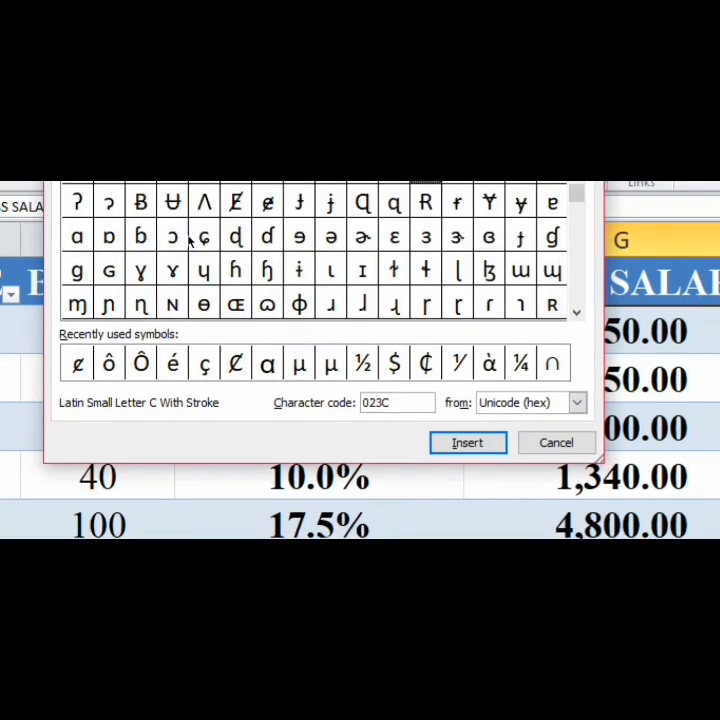
pyautogui.click(192, 332)
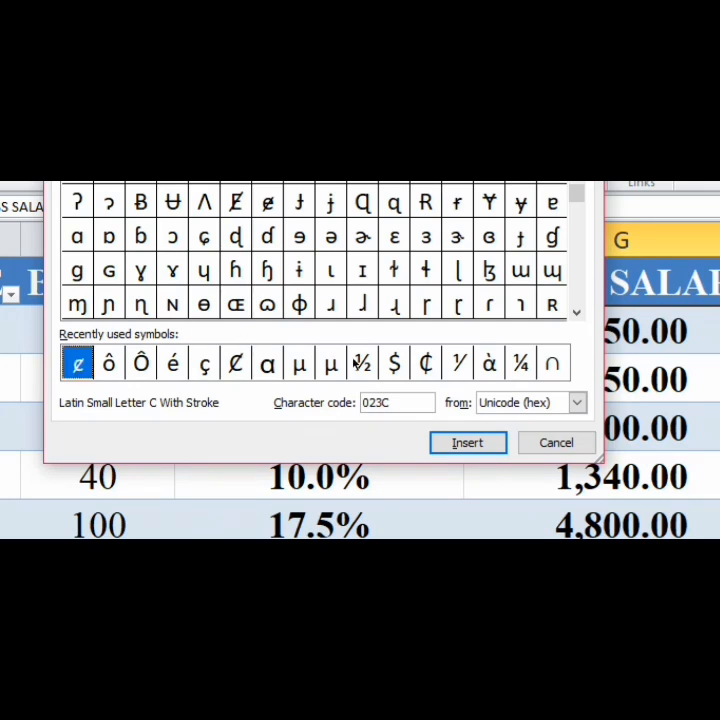
pyautogui.press('Return')
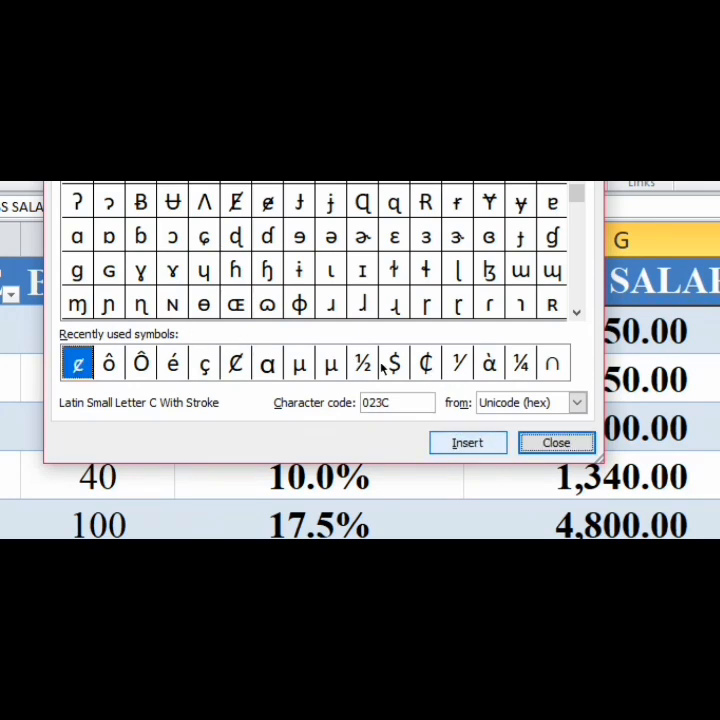
pyautogui.press('Escape')
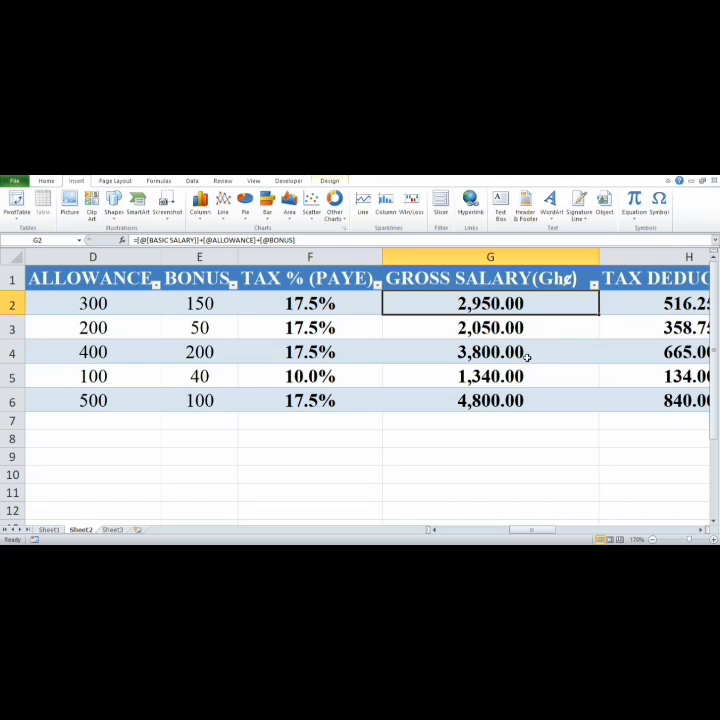
pyautogui.click(562, 282)
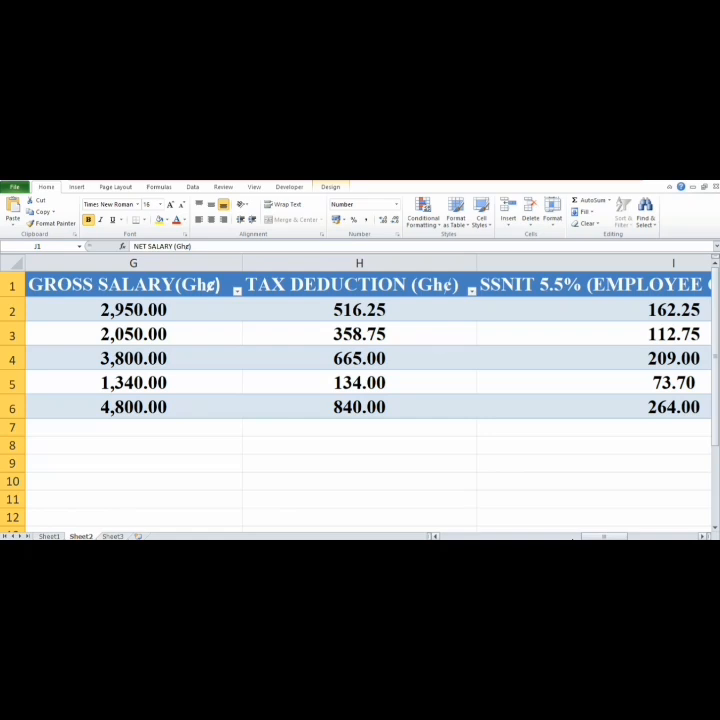
# Step: Start a new record directly below the table in cell A7 by entering the employee's name
pyautogui.moveTo(574, 540); pyautogui.dragTo(436, 540)
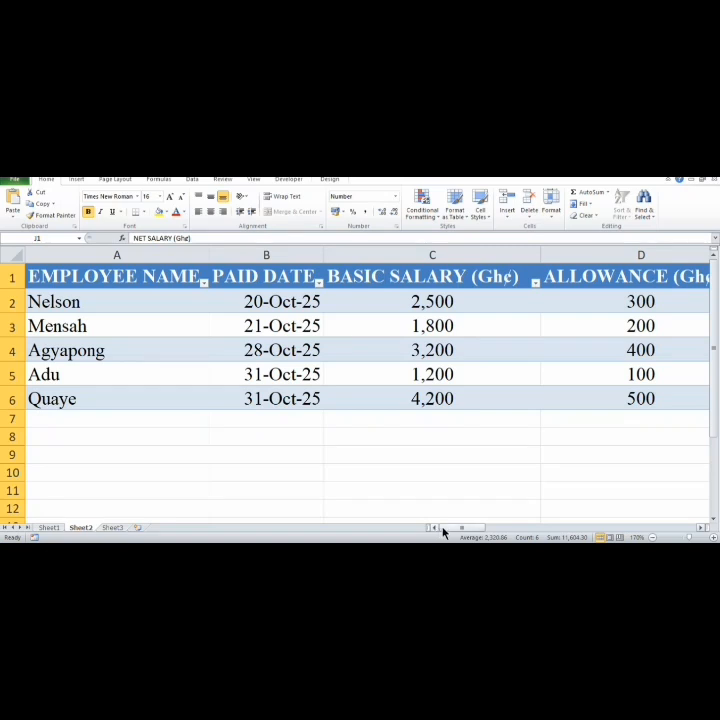
pyautogui.click(88, 417)
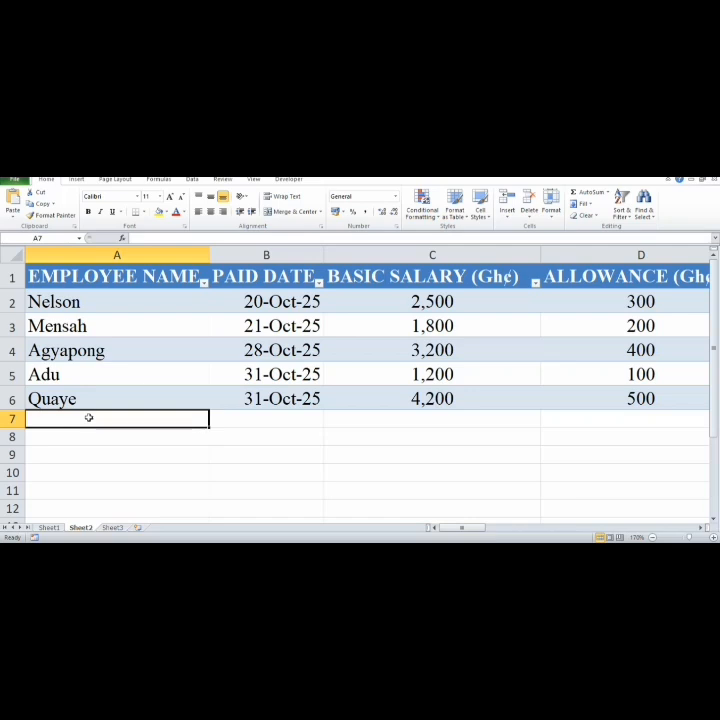
pyautogui.write('Armah')
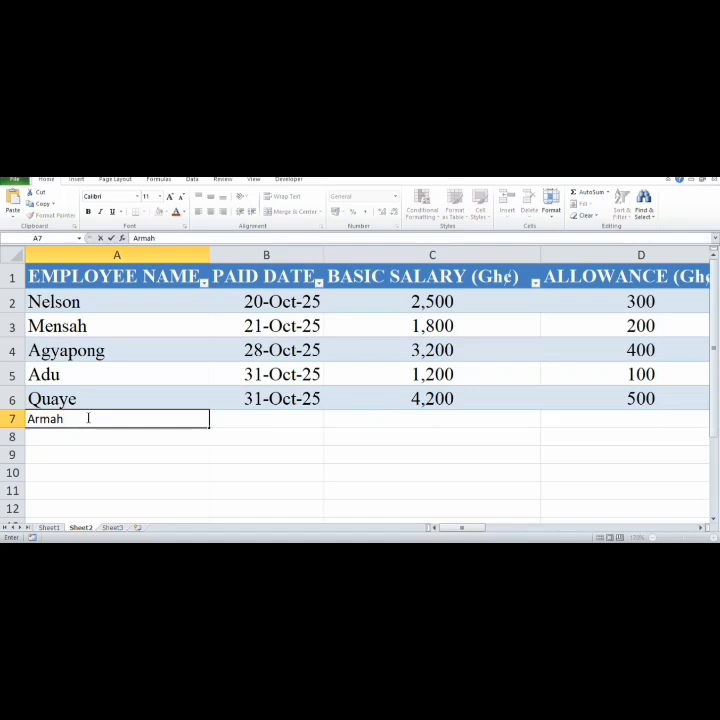
# Step: Enter 31-10-2025 as the Paid Date of the new employee in row 7
pyautogui.click(264, 421)
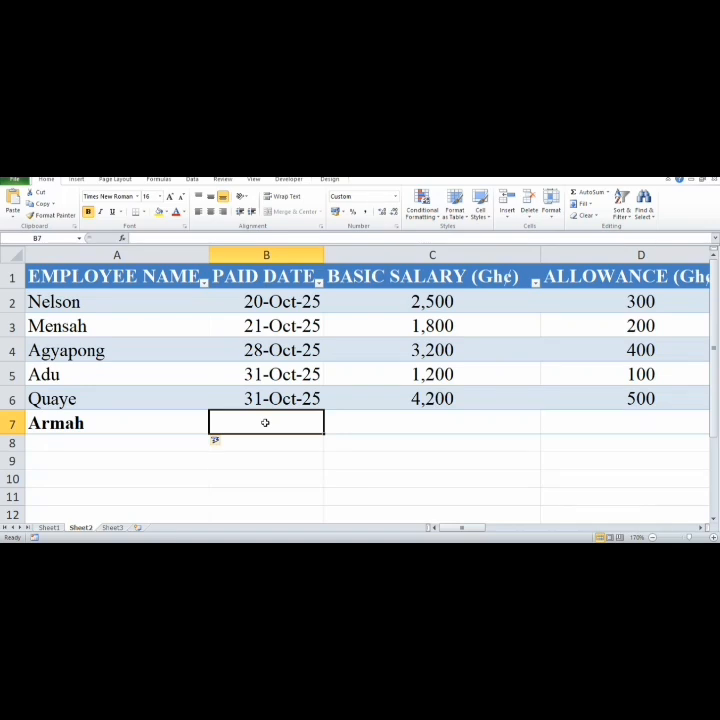
pyautogui.write('3')
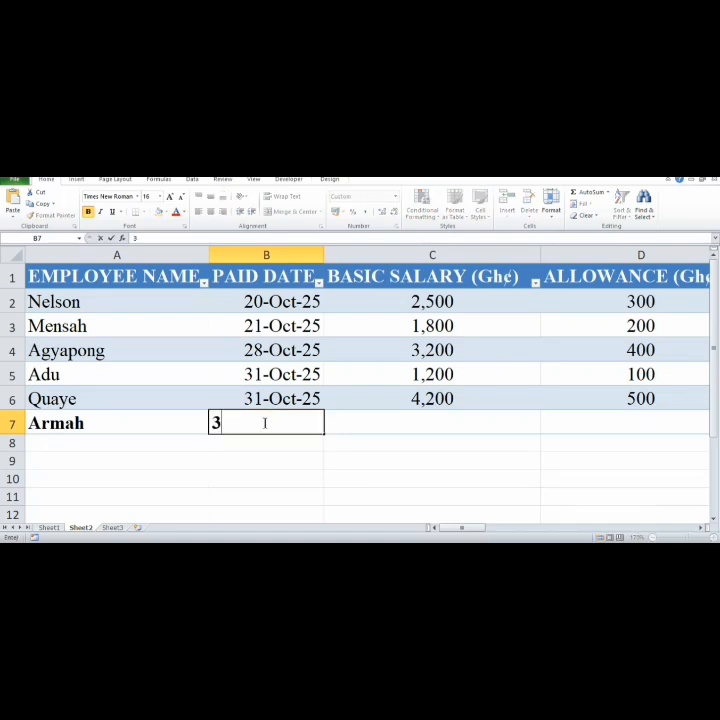
pyautogui.write('1-Oct')
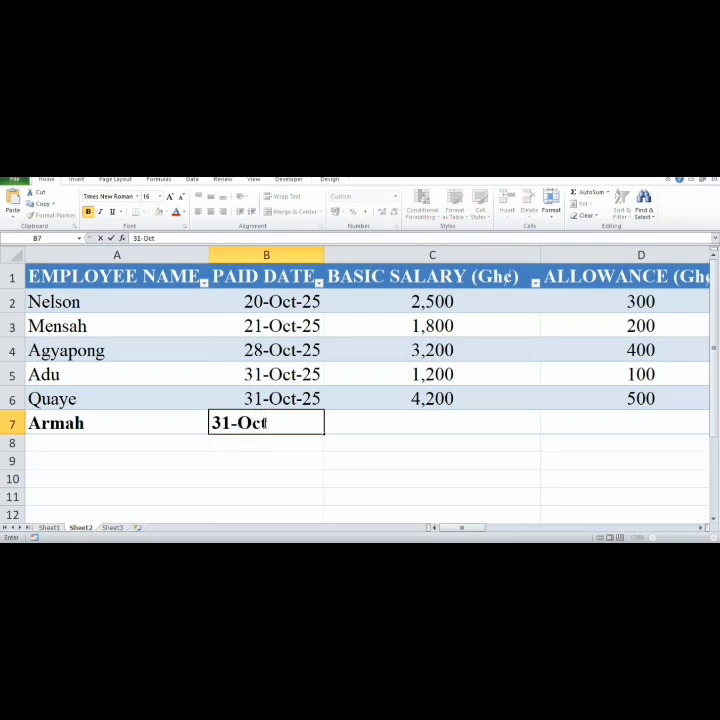
pyautogui.press('BackSpace')
pyautogui.press('BackSpace')
pyautogui.press('BackSpace')
pyautogui.write('10-1')
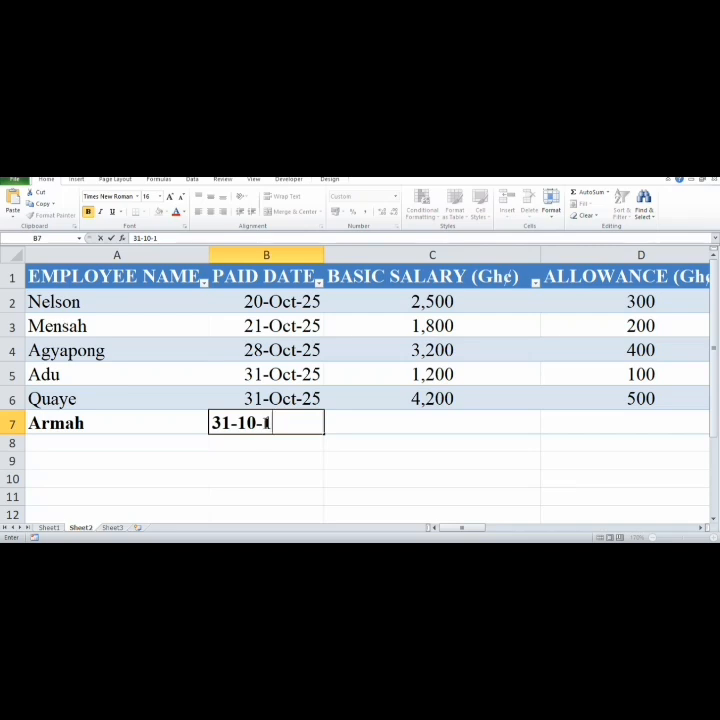
pyautogui.press('BackSpace')
pyautogui.write('2025')
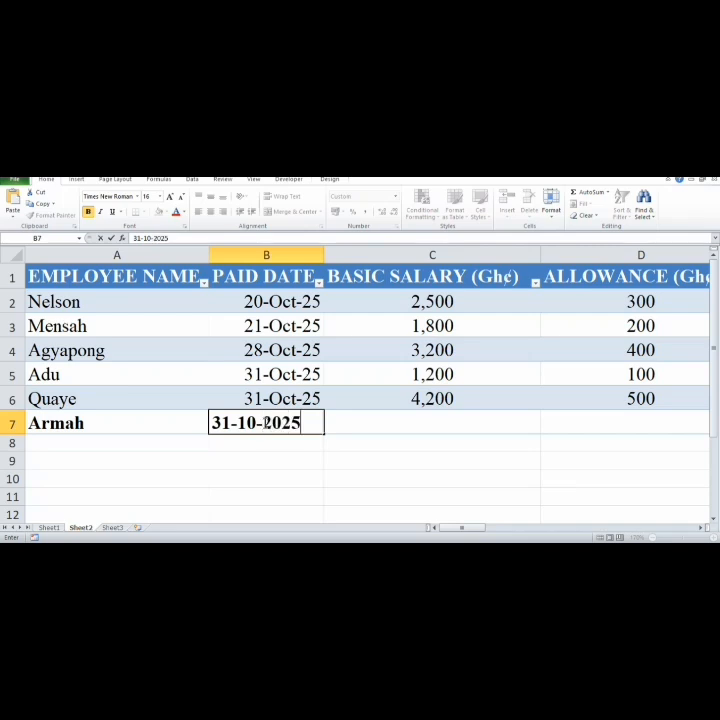
pyautogui.press('Return')
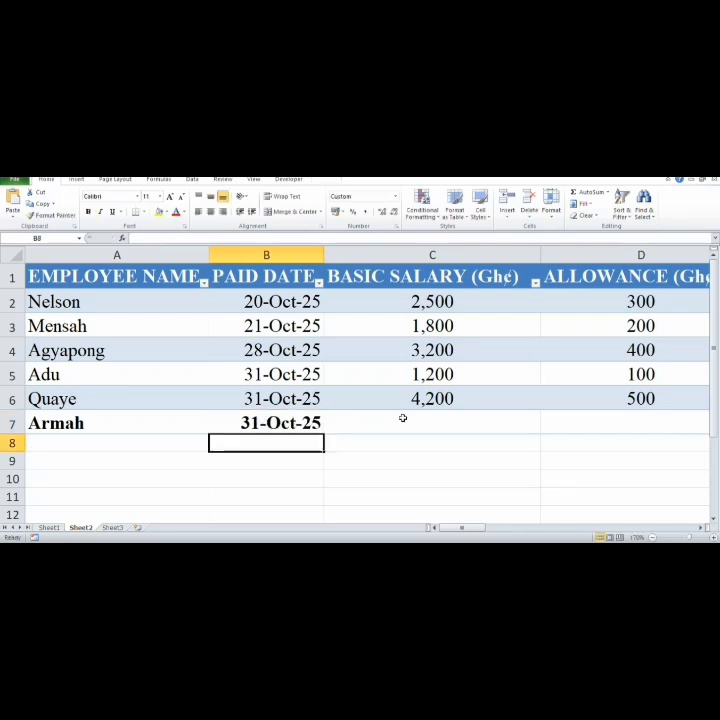
# Step: Fill in the new employee's Basic Salary as 5700, Allowance as 600 and Bonus as 200 in row 7
pyautogui.click(403, 418)
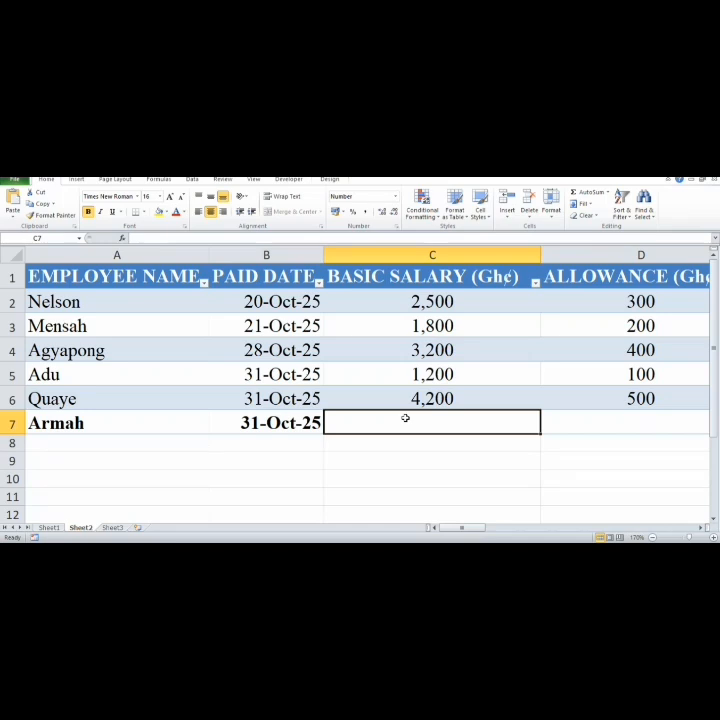
pyautogui.write('5')
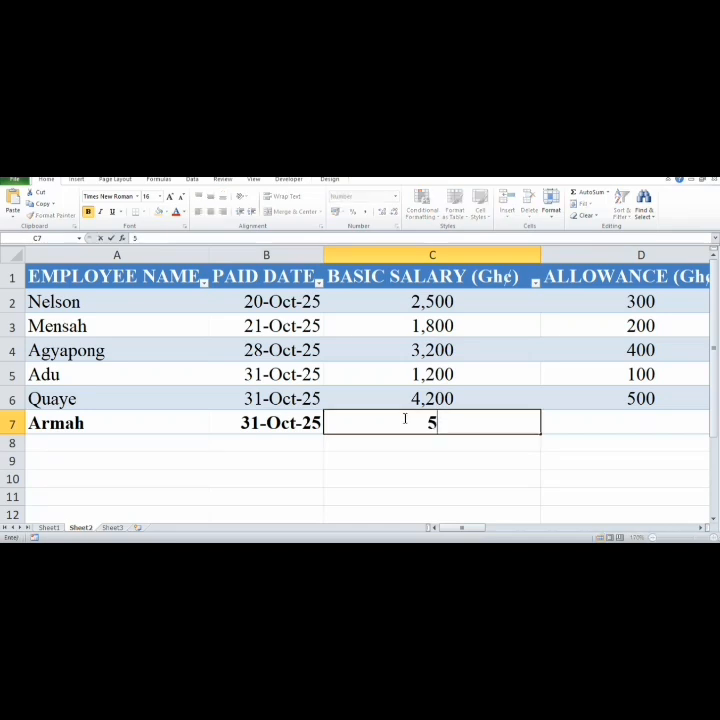
pyautogui.write('700')
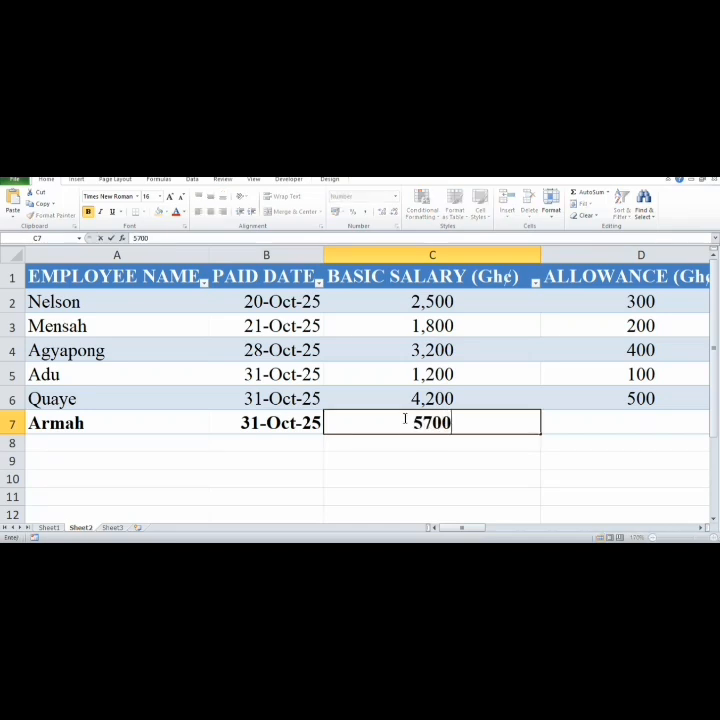
pyautogui.press('Tab')
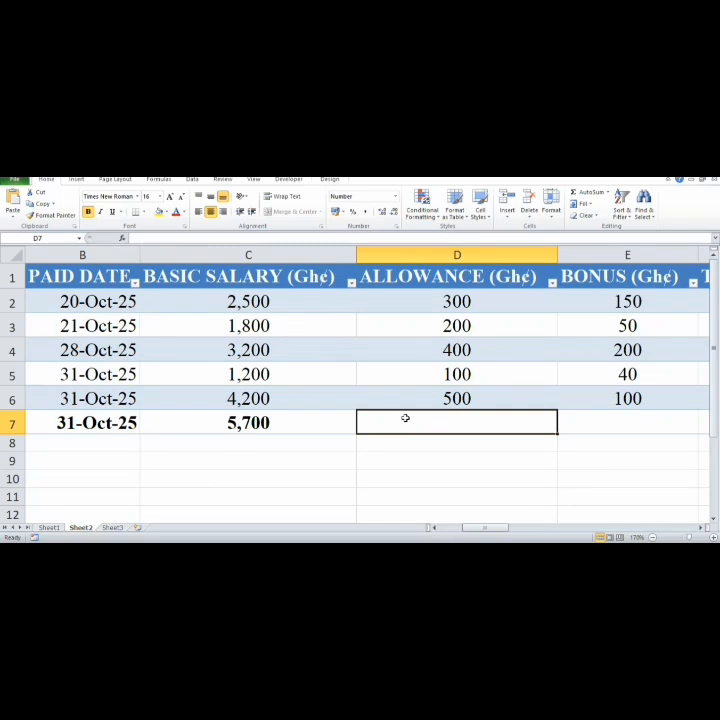
pyautogui.write('6')
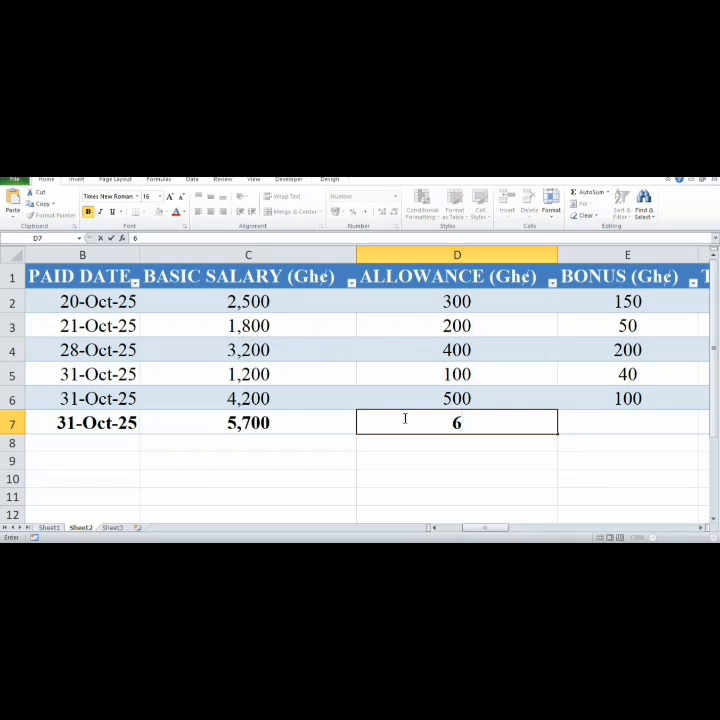
pyautogui.write('00')
pyautogui.press('Tab')
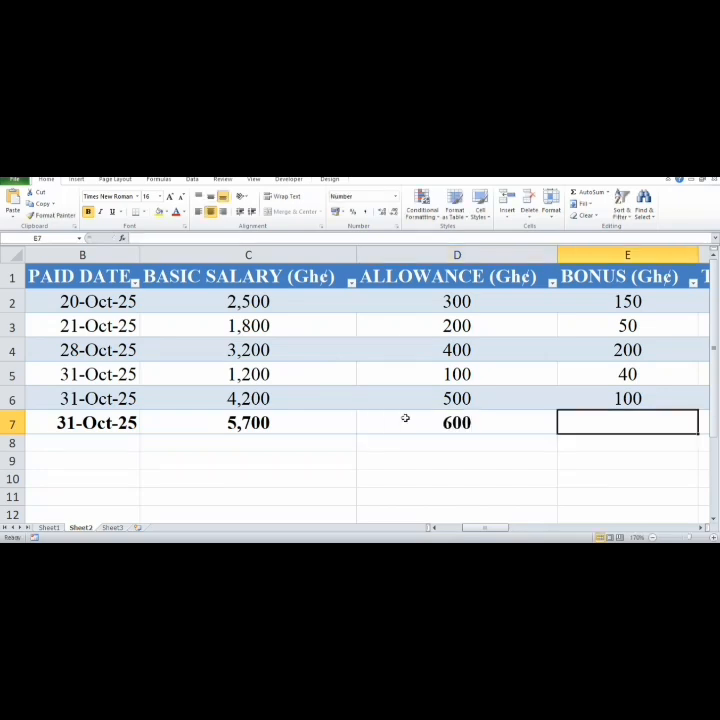
pyautogui.write('200')
pyautogui.press('Tab')
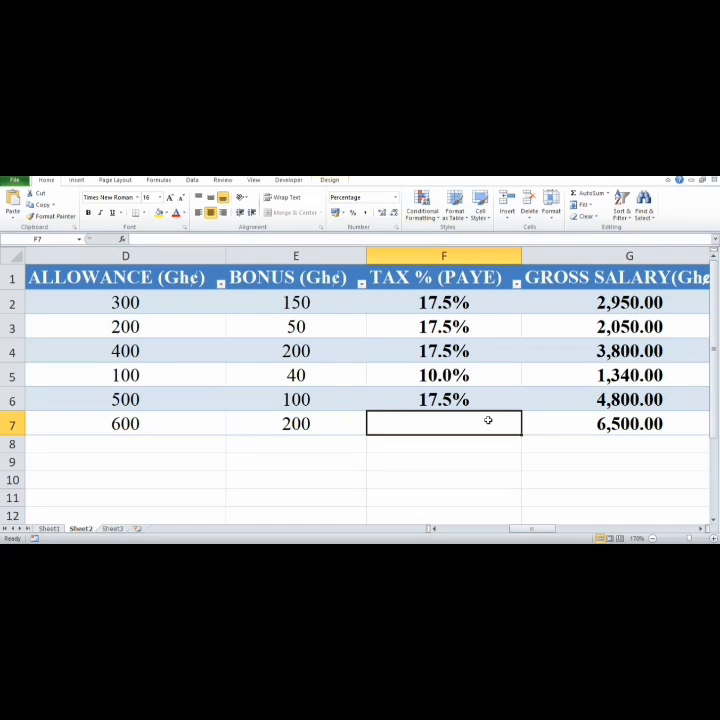
# Step: Enter 17.5% as the new employee's TAX % (PAYE) in row 7
pyautogui.write('17')
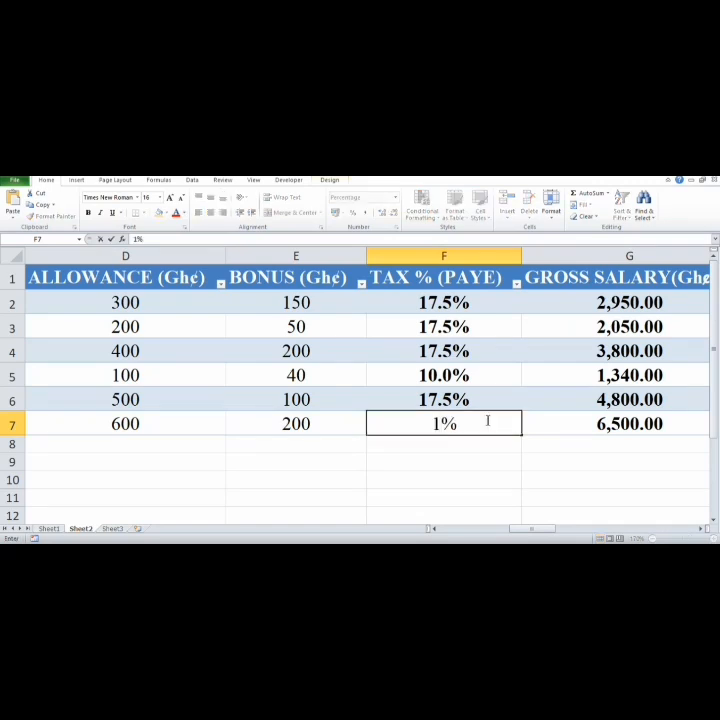
pyautogui.write('.5')
pyautogui.press('Tab')
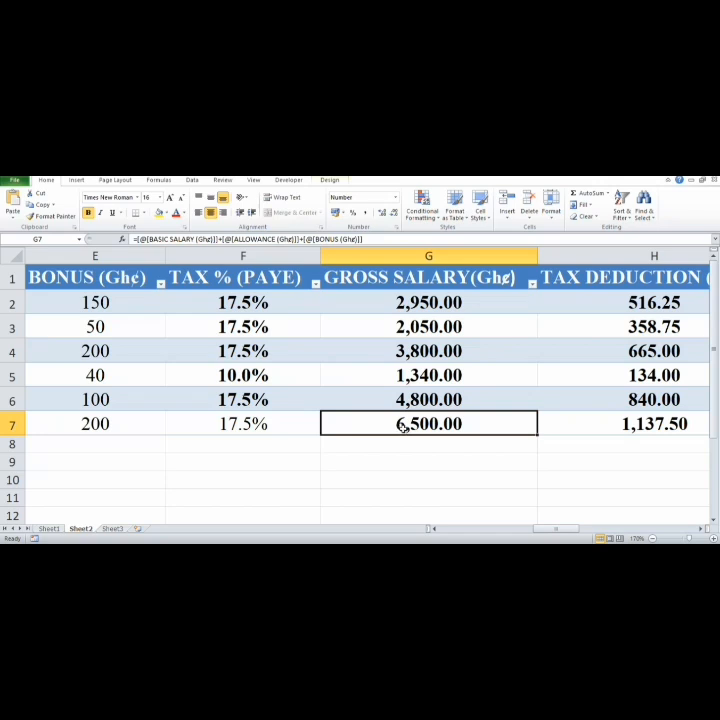
# Step: Review the new employee's calculated gross salary, tax deduction, SSNIT contribution, net salary and payment status in row 7
pyautogui.click(700, 530)
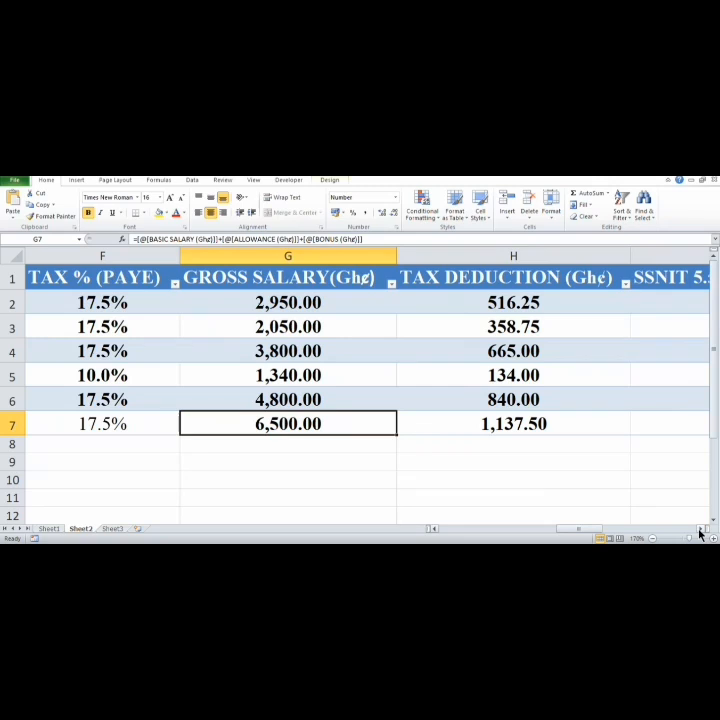
pyautogui.click(433, 529)
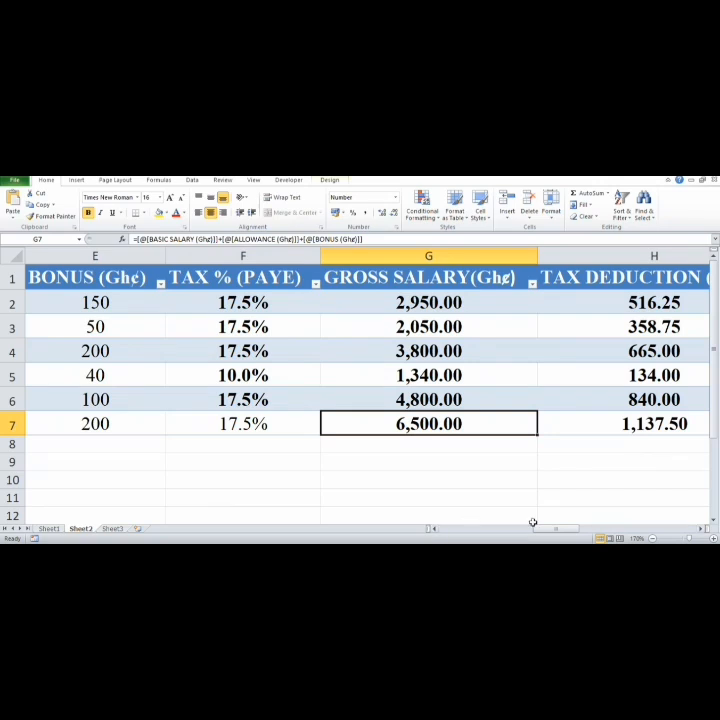
pyautogui.click(703, 529)
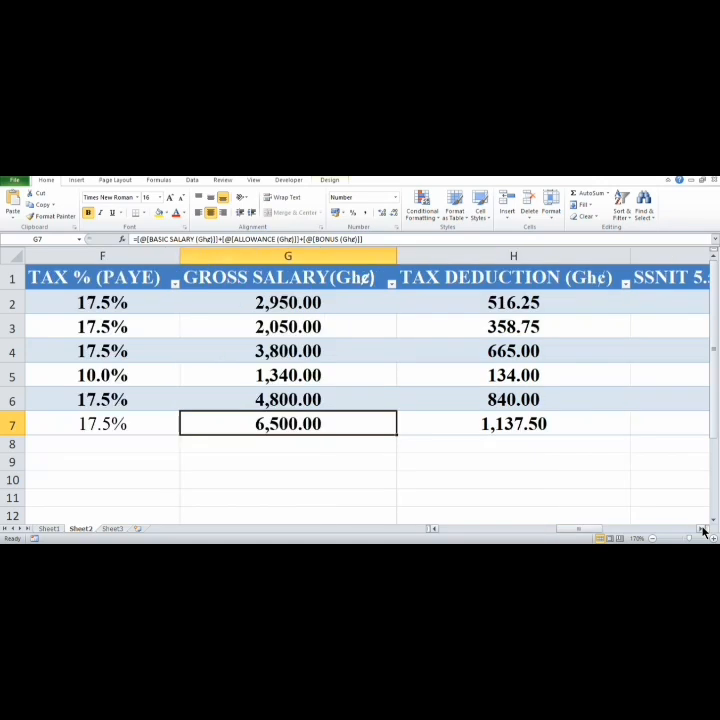
pyautogui.click(703, 529)
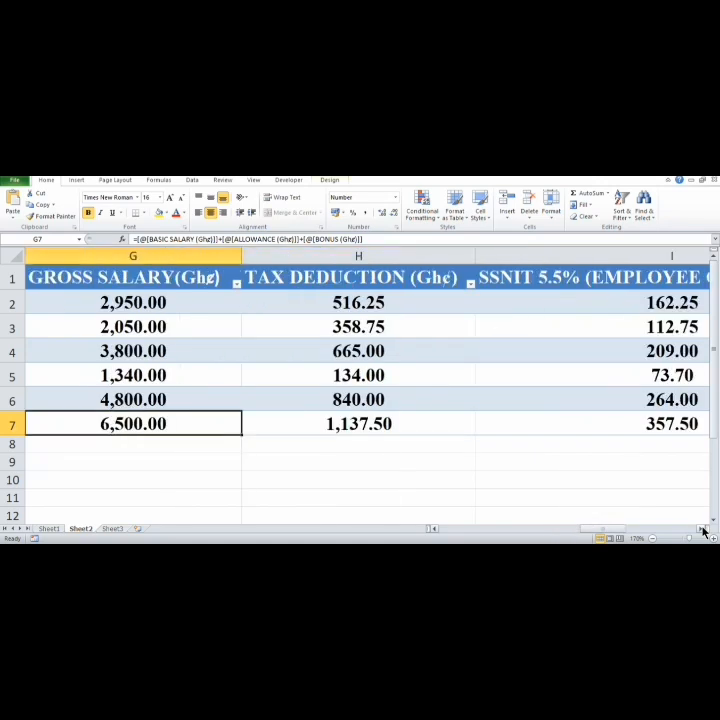
pyautogui.click(703, 529)
pyautogui.click(703, 529)
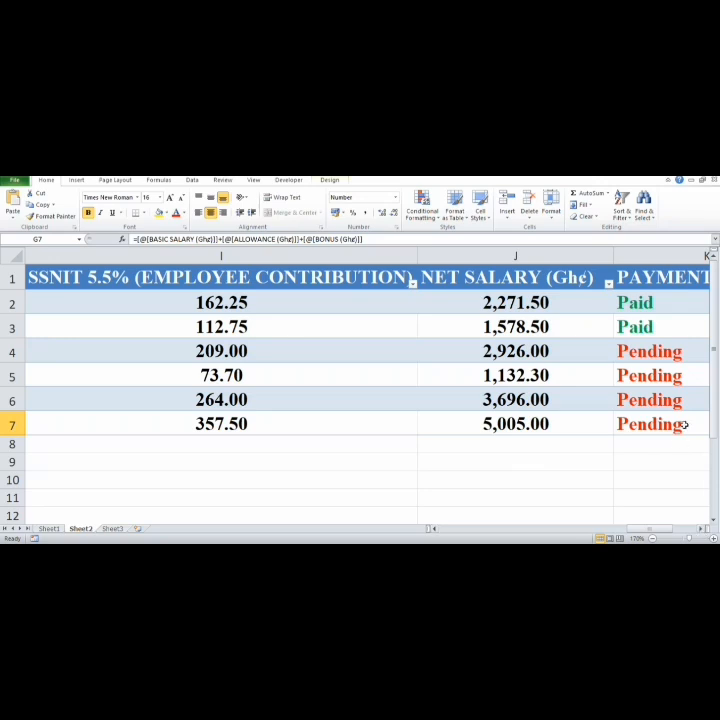
pyautogui.moveTo(655, 528)
pyautogui.mouseDown()
pyautogui.moveTo(453, 531)
pyautogui.moveTo(518, 521)
pyautogui.moveTo(551, 529)
pyautogui.moveTo(662, 514)
pyautogui.mouseUp()
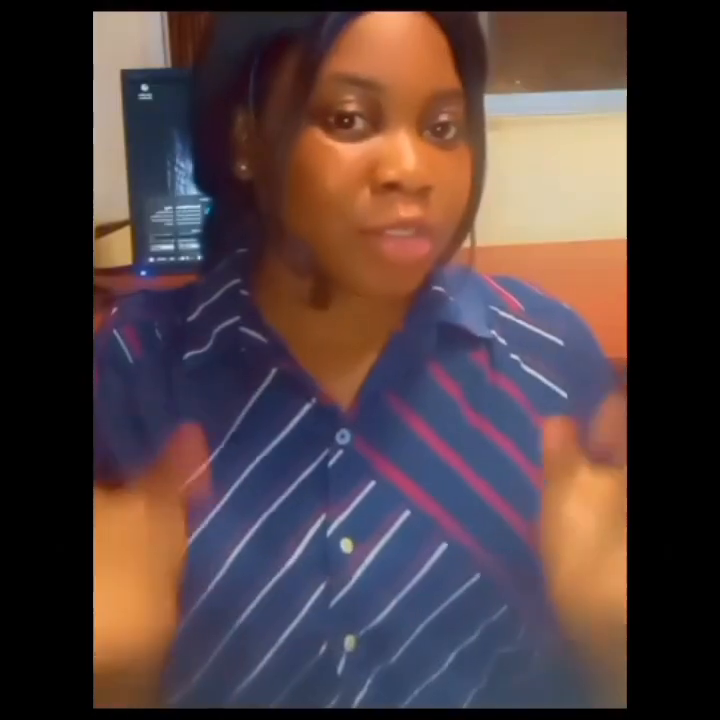